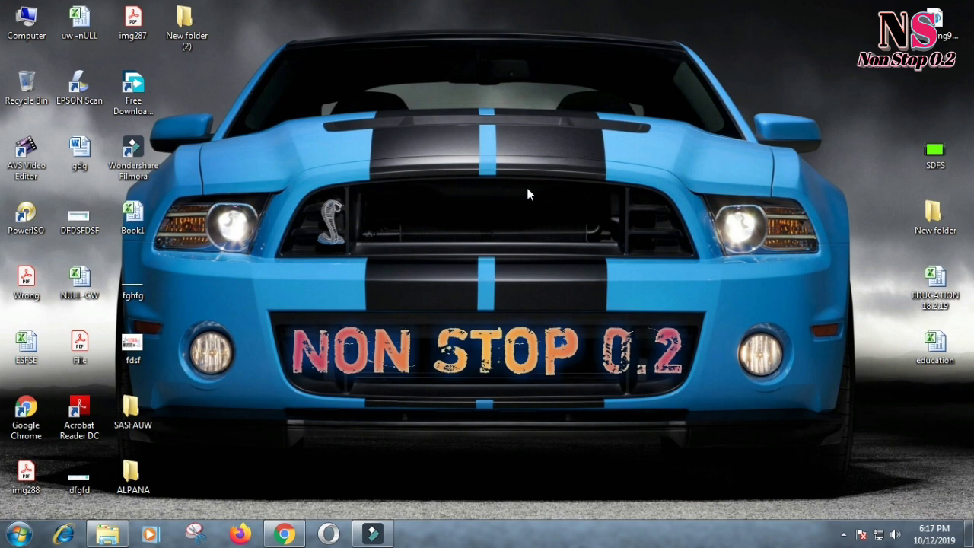
Refresh the desktop several times from its right-click menu.
right_click(500, 155)
click(527, 196)
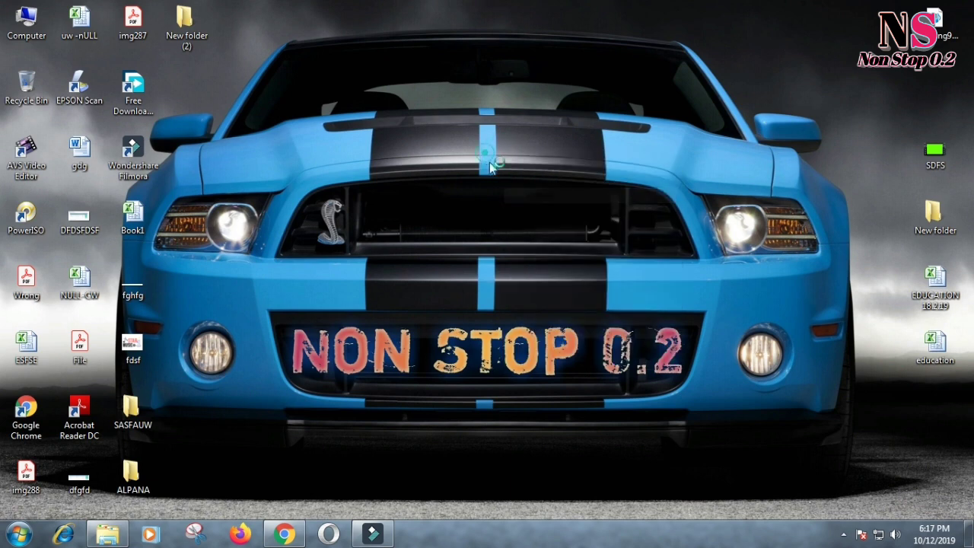
right_click(487, 152)
click(522, 196)
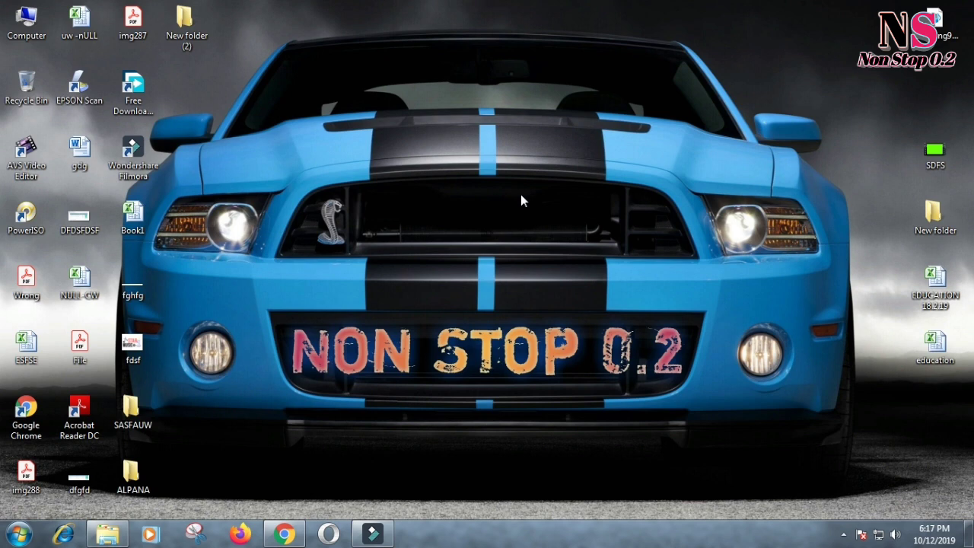
right_click(511, 174)
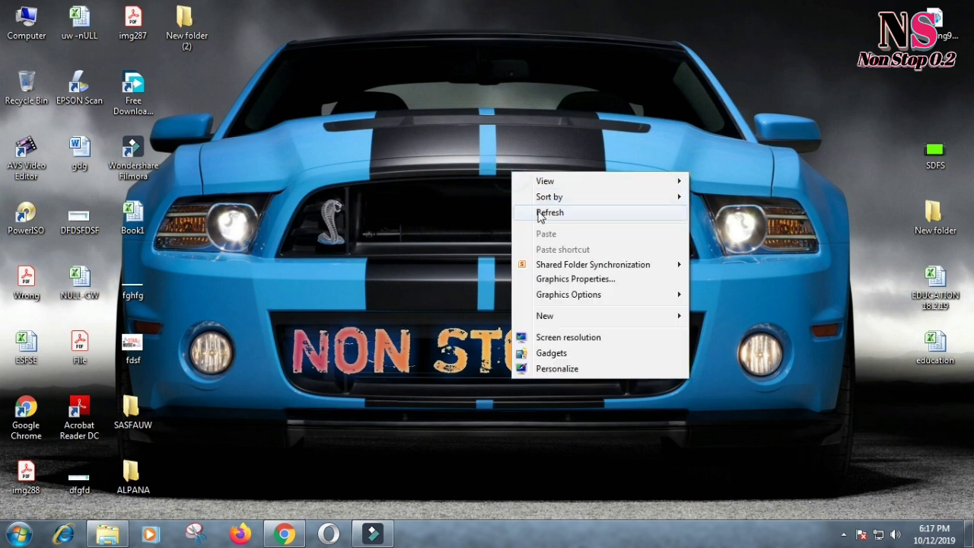
click(539, 214)
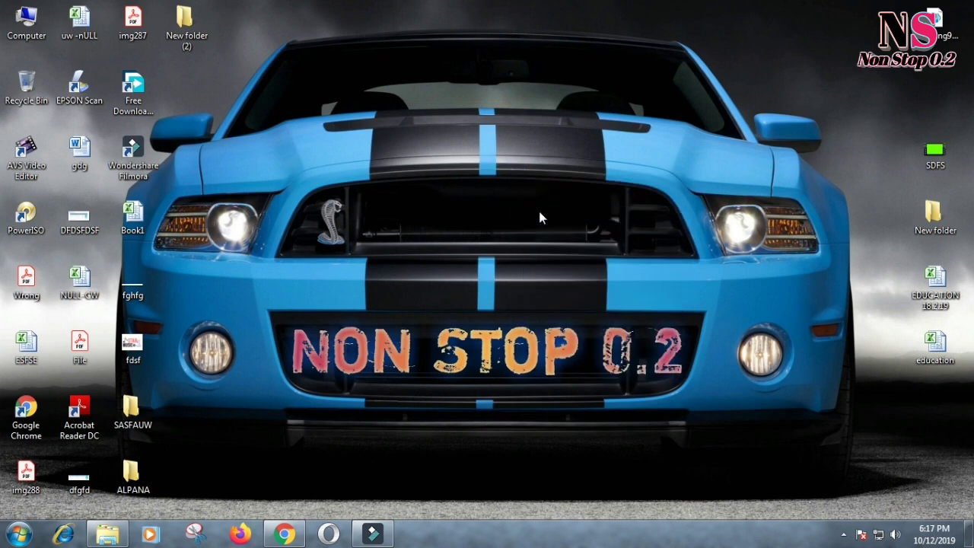
right_click(534, 196)
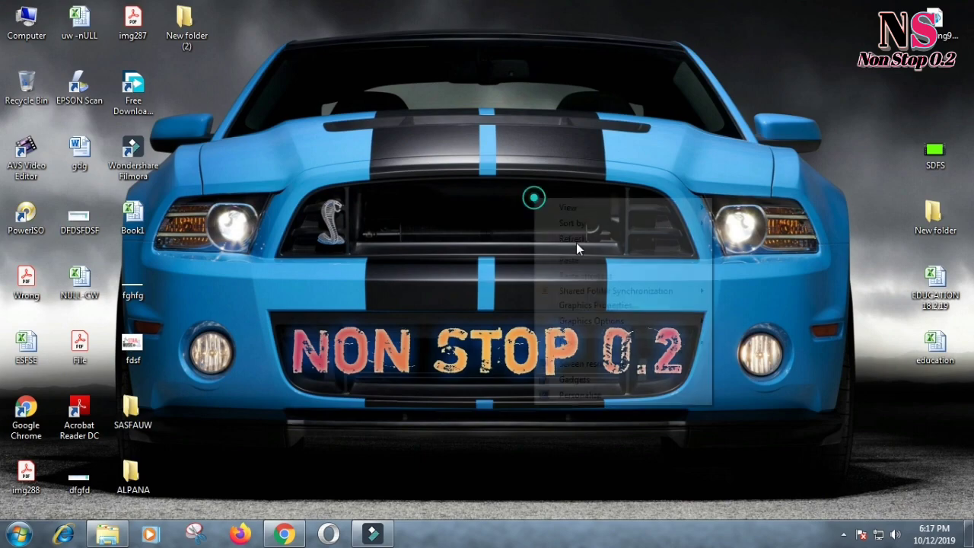
click(576, 246)
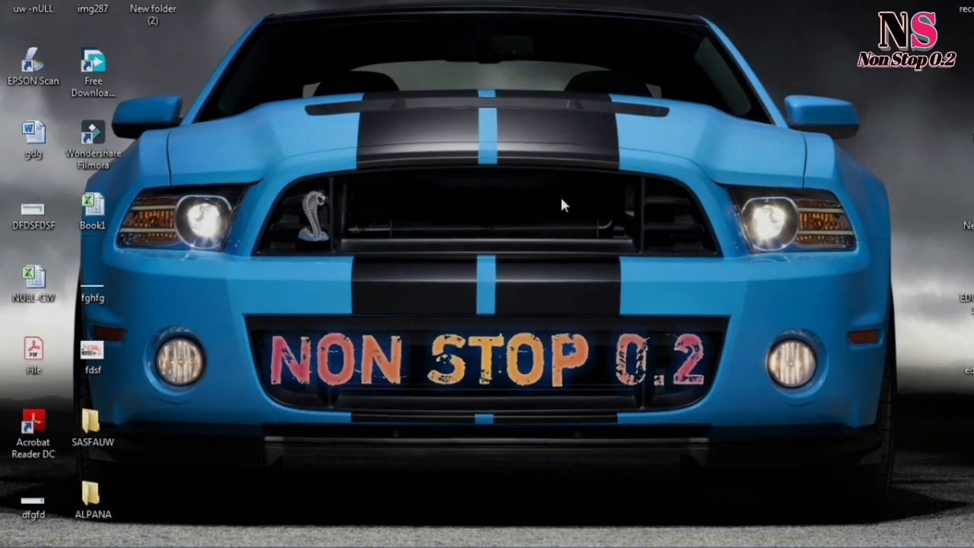
right_click(560, 204)
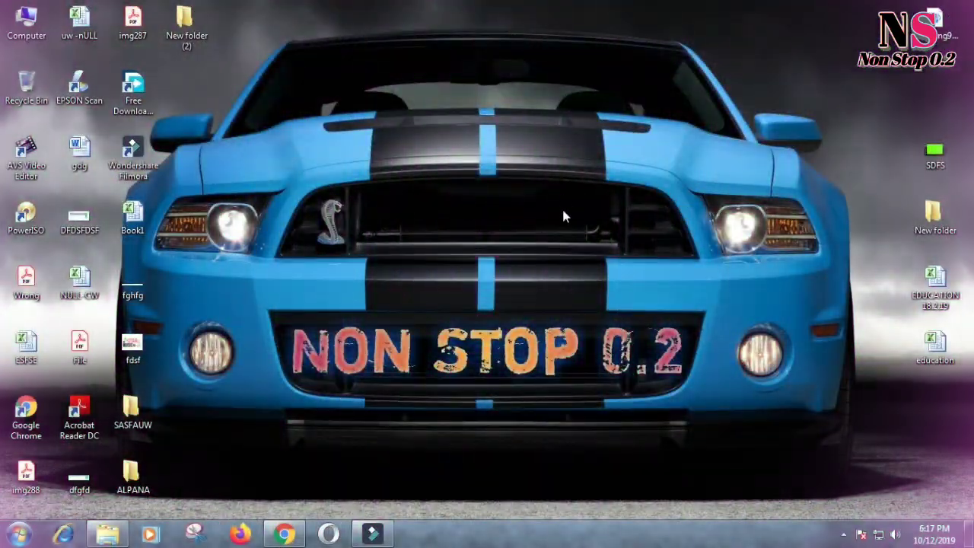
right_click(561, 197)
click(602, 236)
right_click(572, 202)
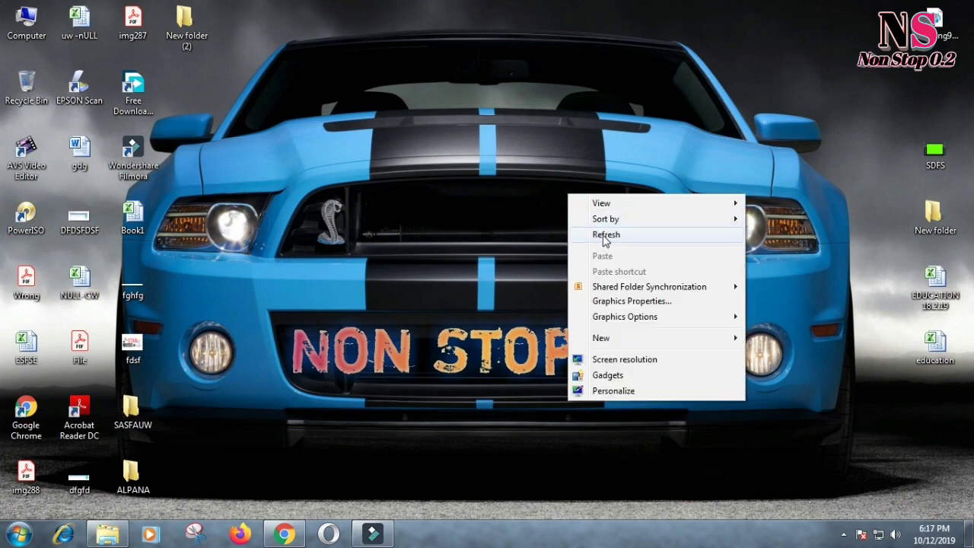
click(601, 233)
right_click(576, 207)
click(607, 245)
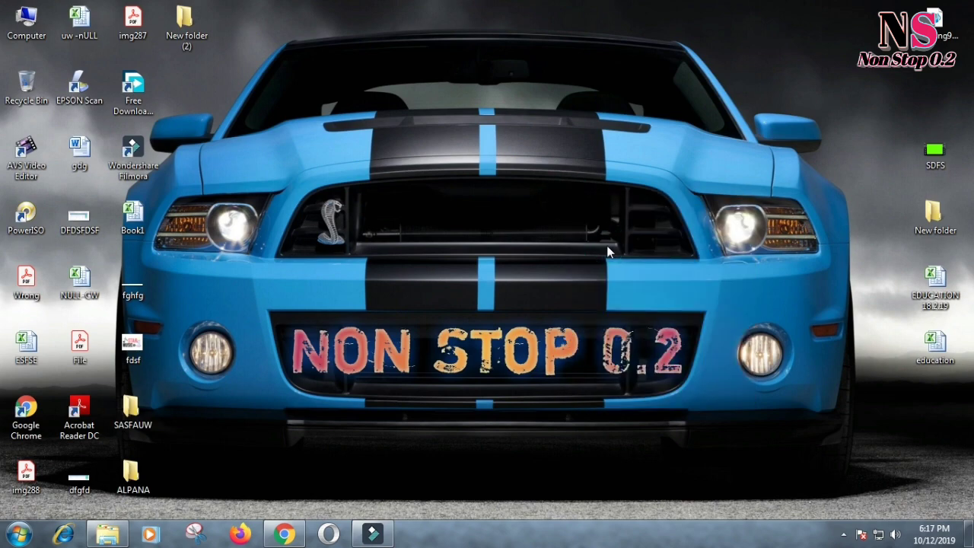
right_click(573, 195)
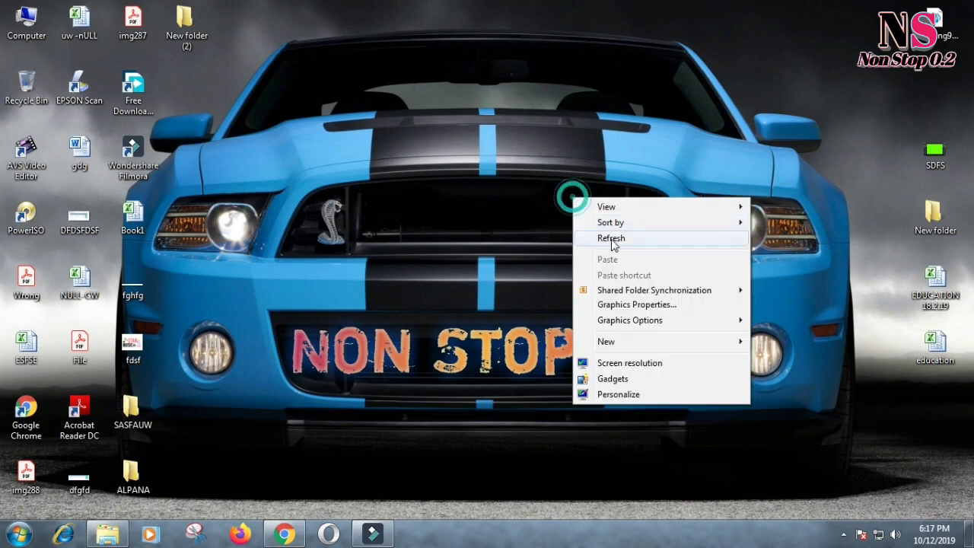
click(611, 241)
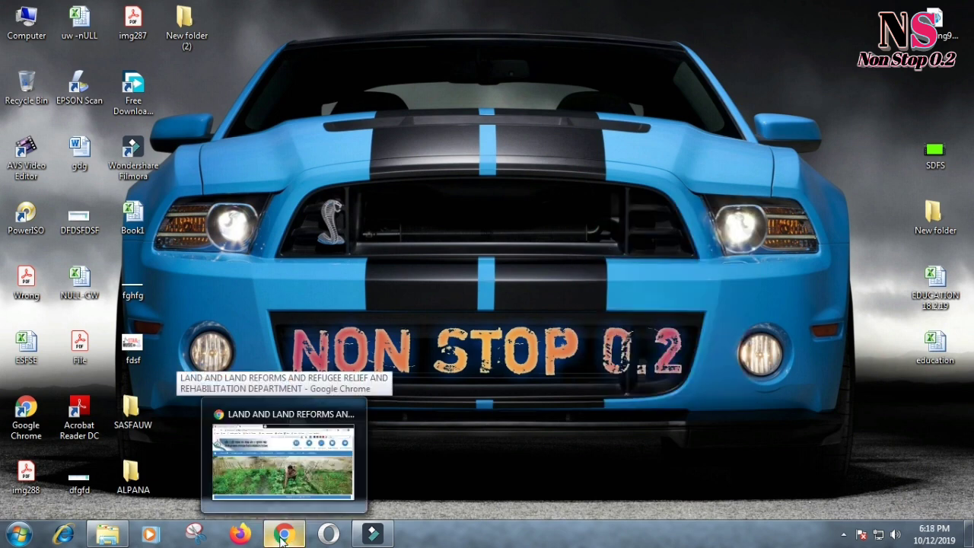
Restore Chrome, open a fresh tab and close the old Land Reforms tab.
mouse_move(280, 539)
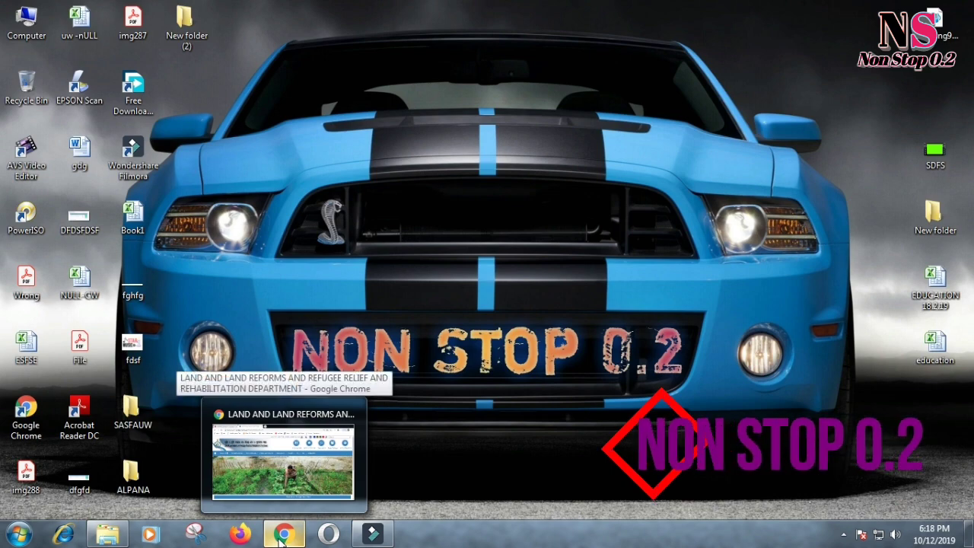
click(280, 535)
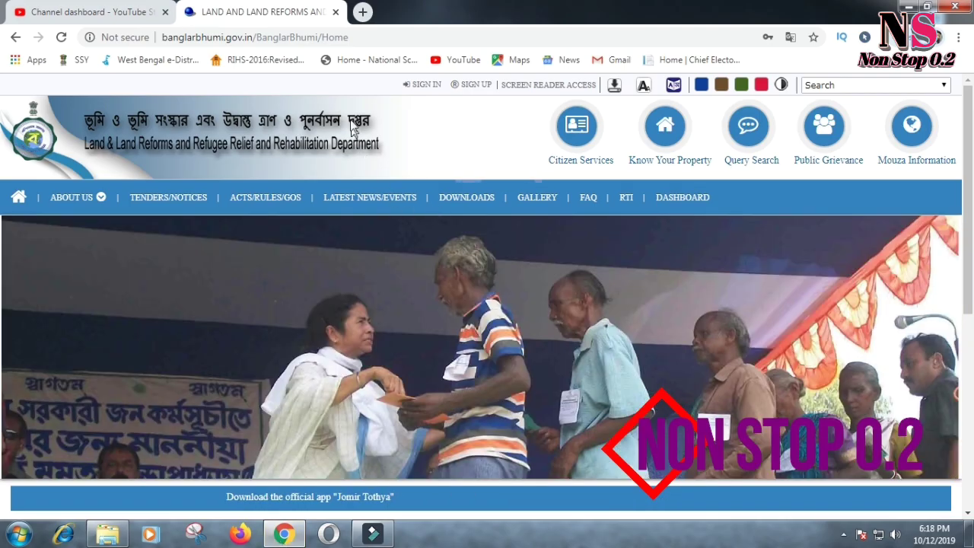
click(364, 11)
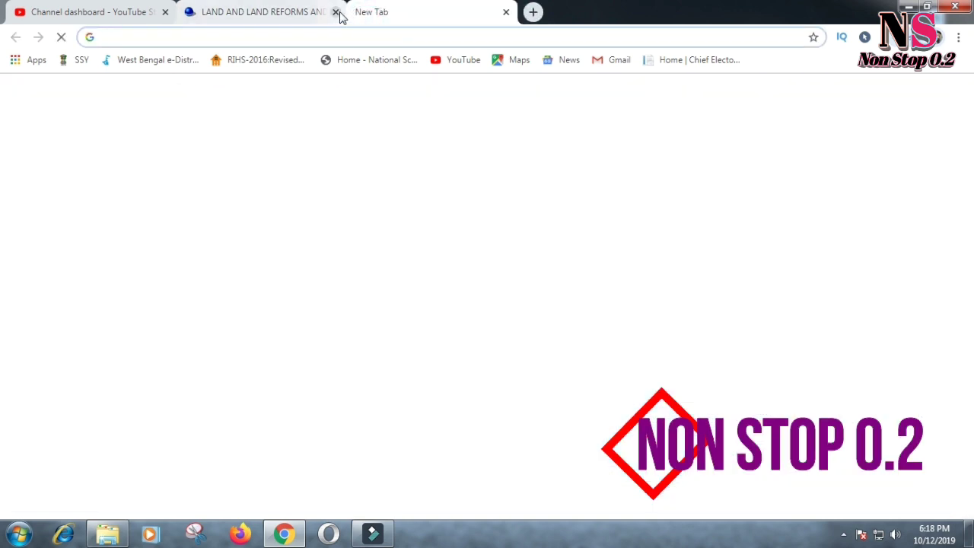
click(337, 13)
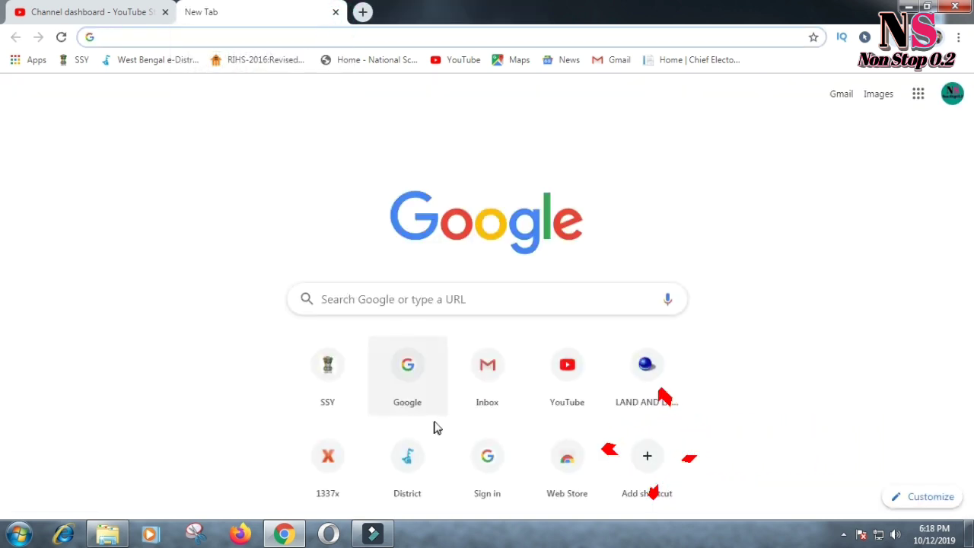
Search Google for 'wb land' to reach banglarbhumi.gov.in.
click(409, 373)
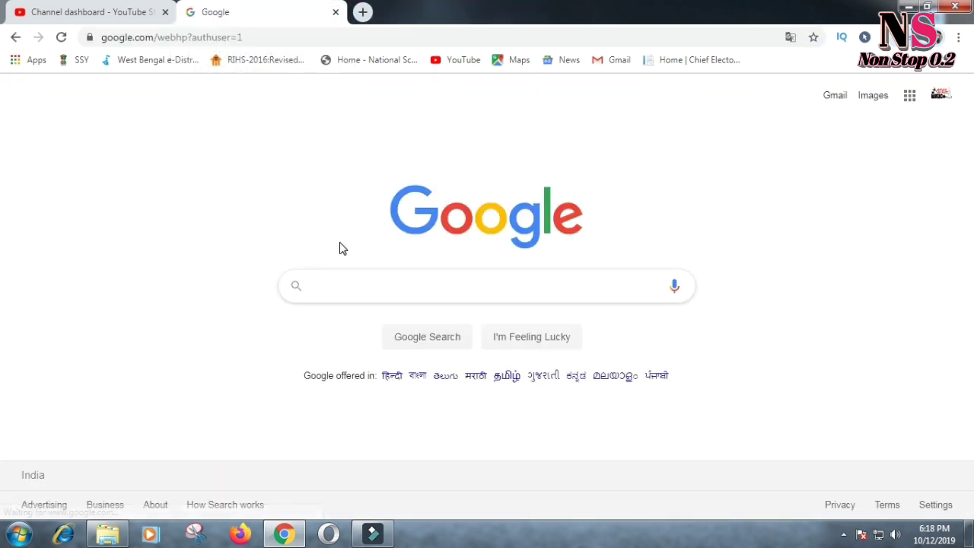
text(W)
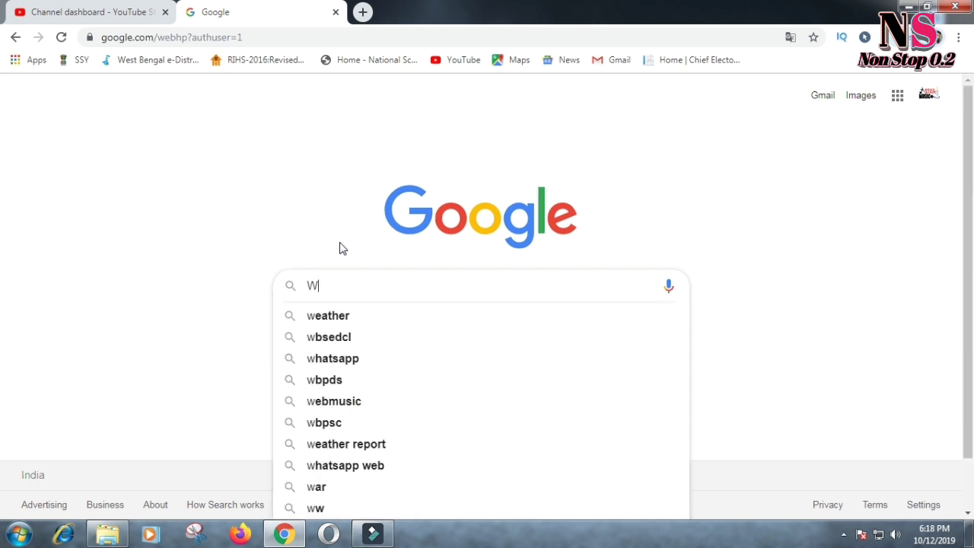
text(B LAN)
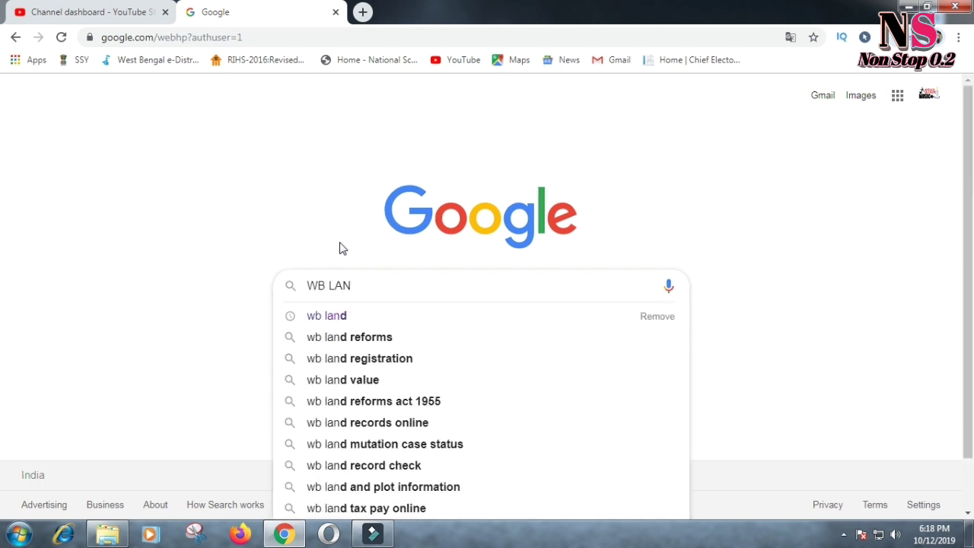
key(Down)
key(Return)
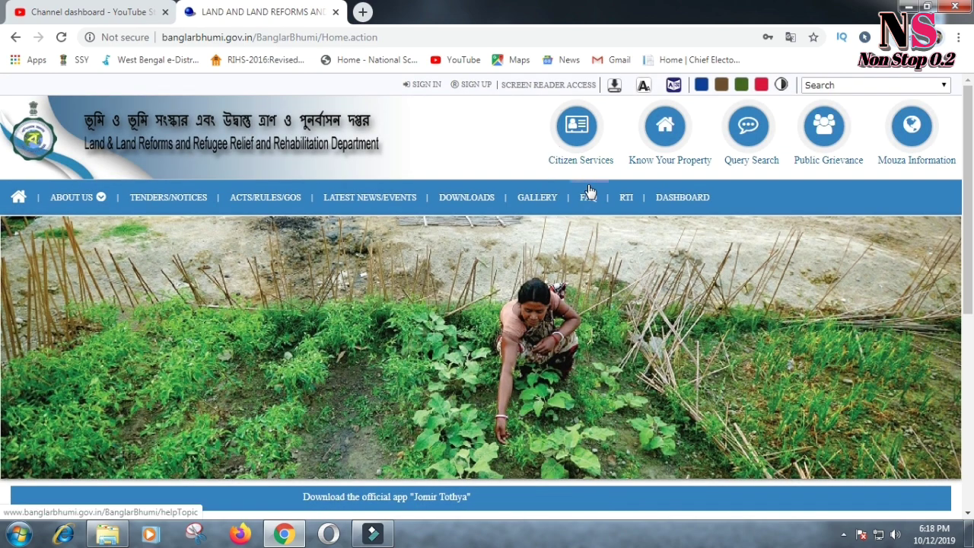
Open the citizen login form through Citizen Services and Proceed.
click(674, 85)
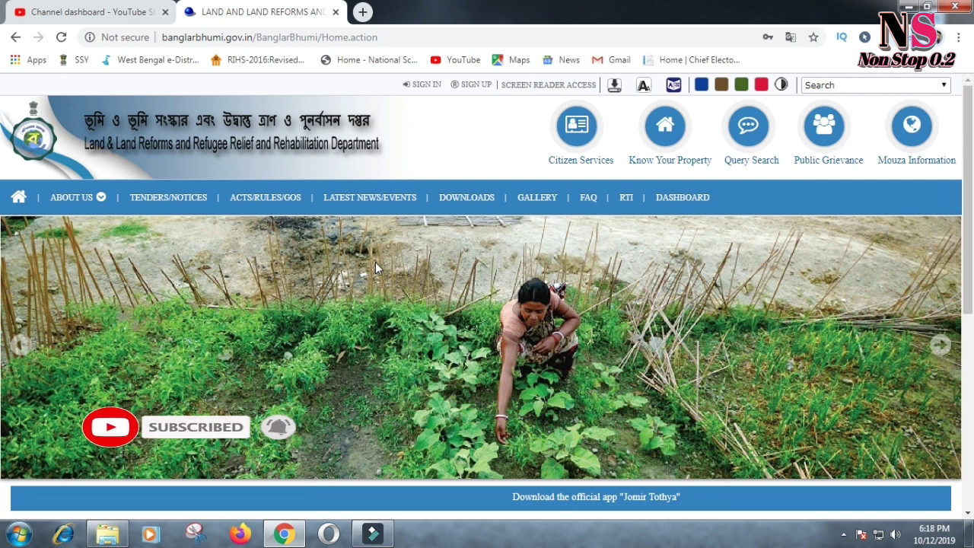
click(582, 134)
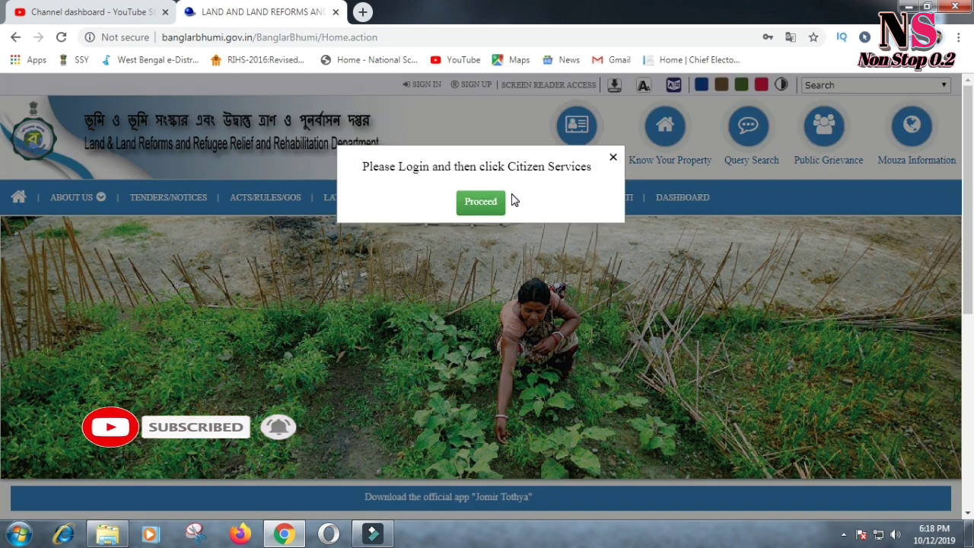
click(495, 201)
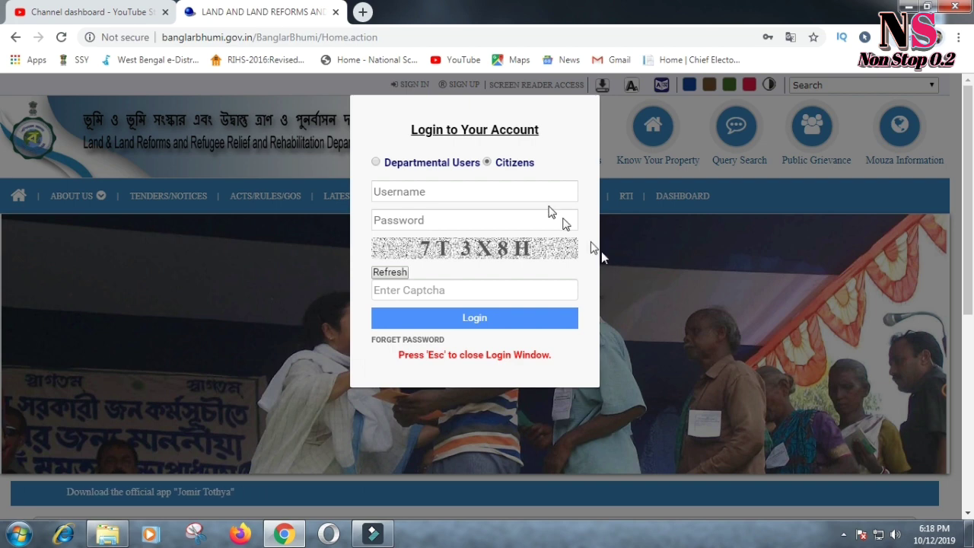
Log in with the saved username and password plus the captcha characters.
click(433, 191)
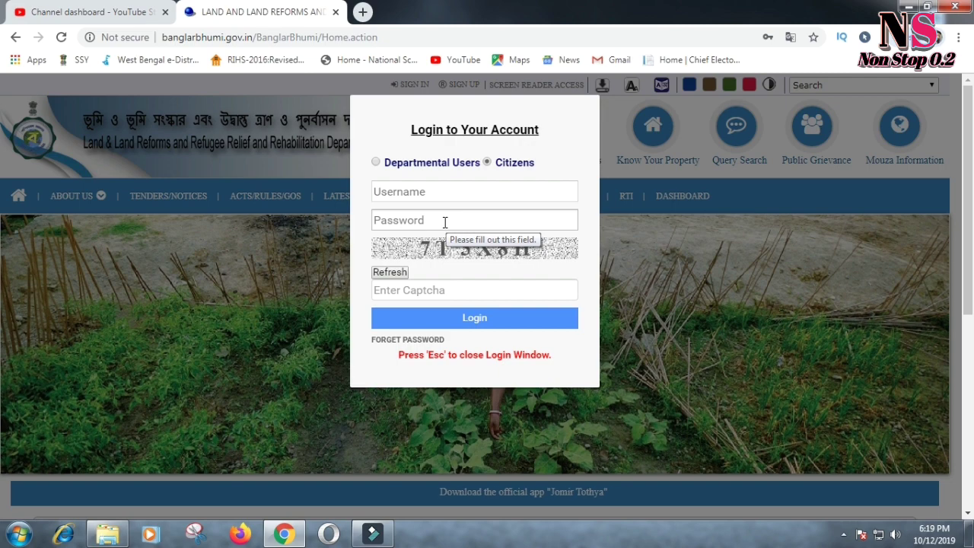
click(445, 221)
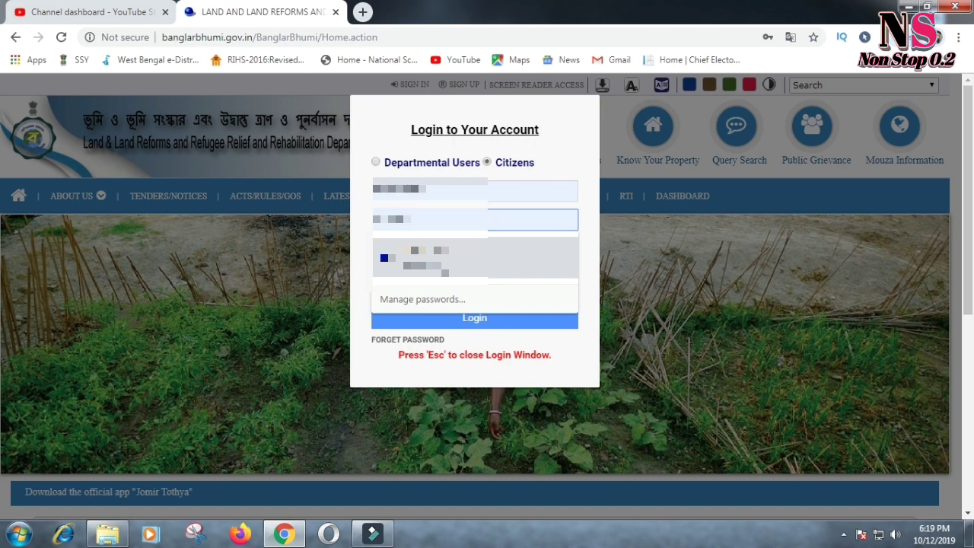
click(441, 259)
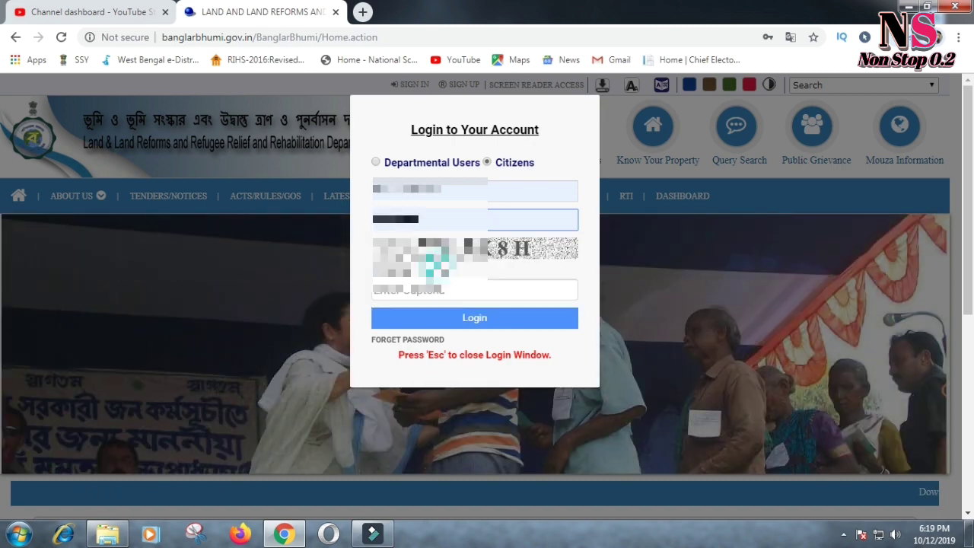
click(456, 296)
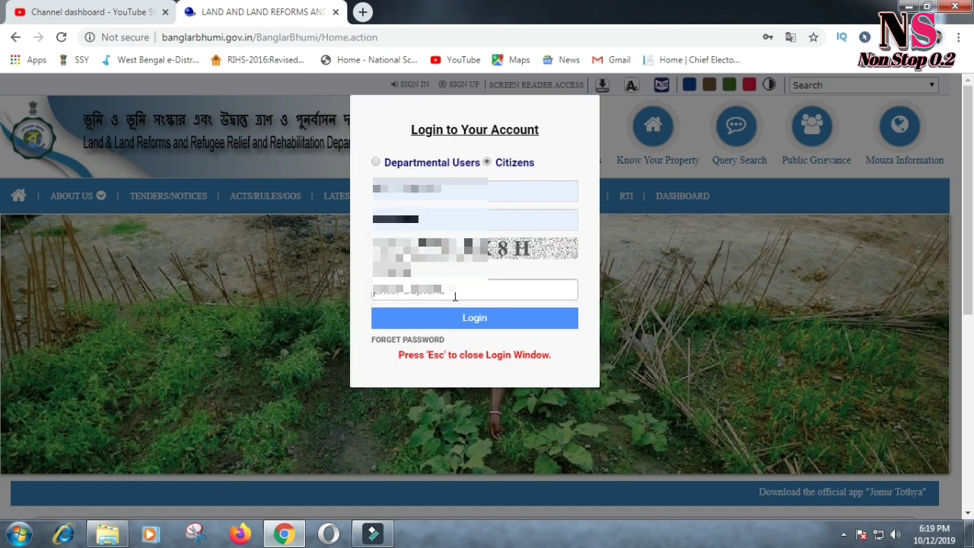
text(5)
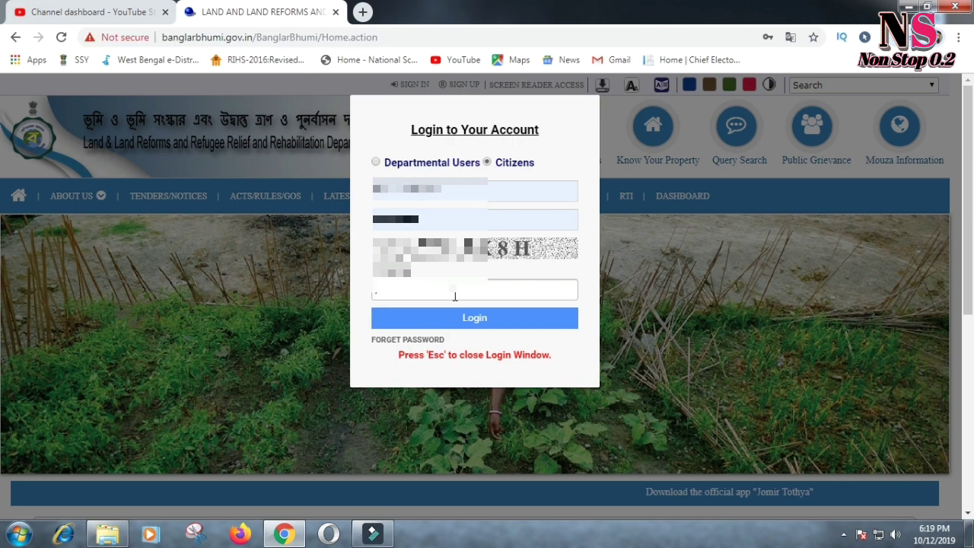
text(rw)
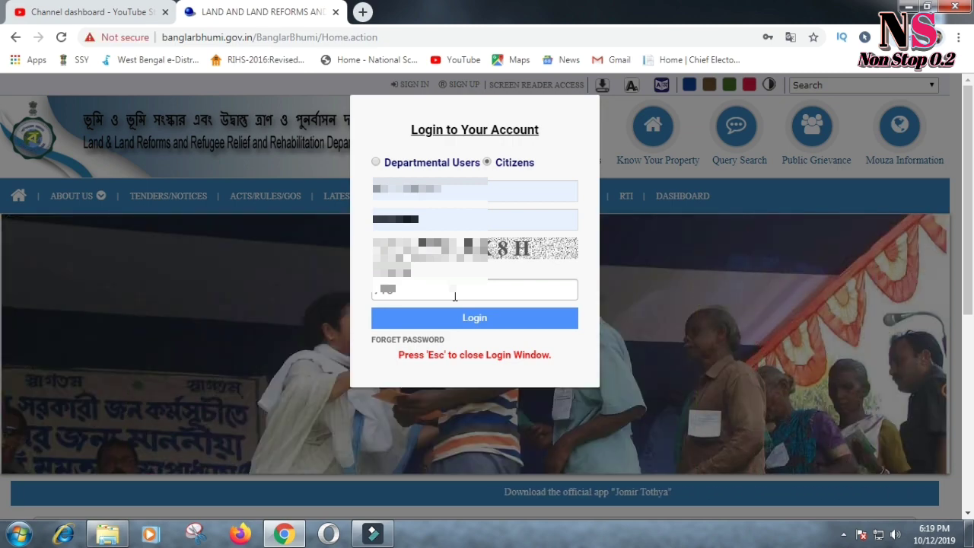
text(8H)
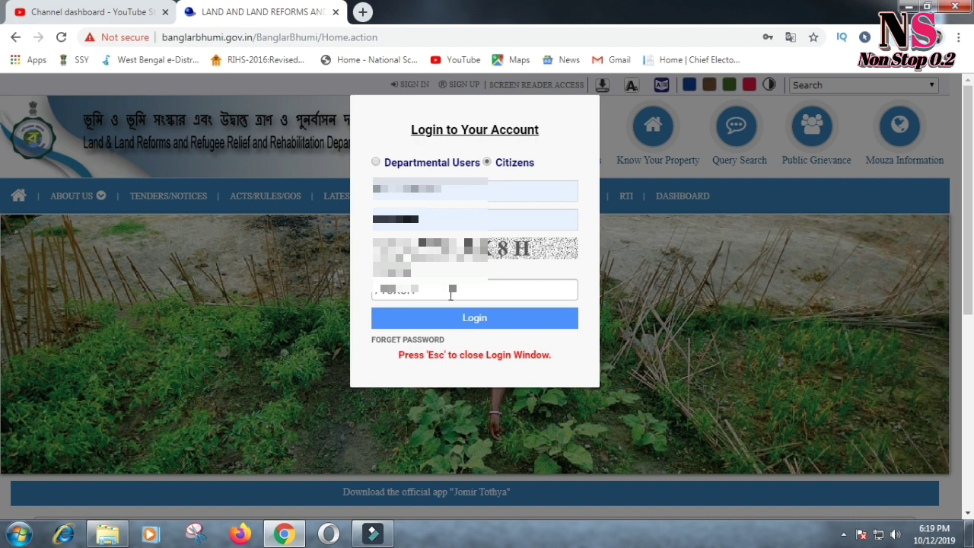
click(467, 320)
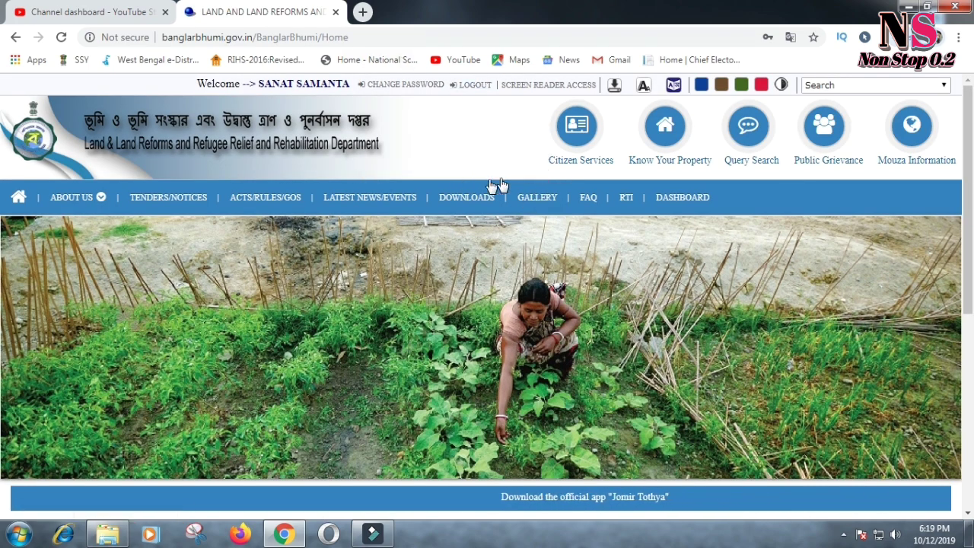
Choose ROR Request under Citizen Services → Service Delivery.
click(576, 130)
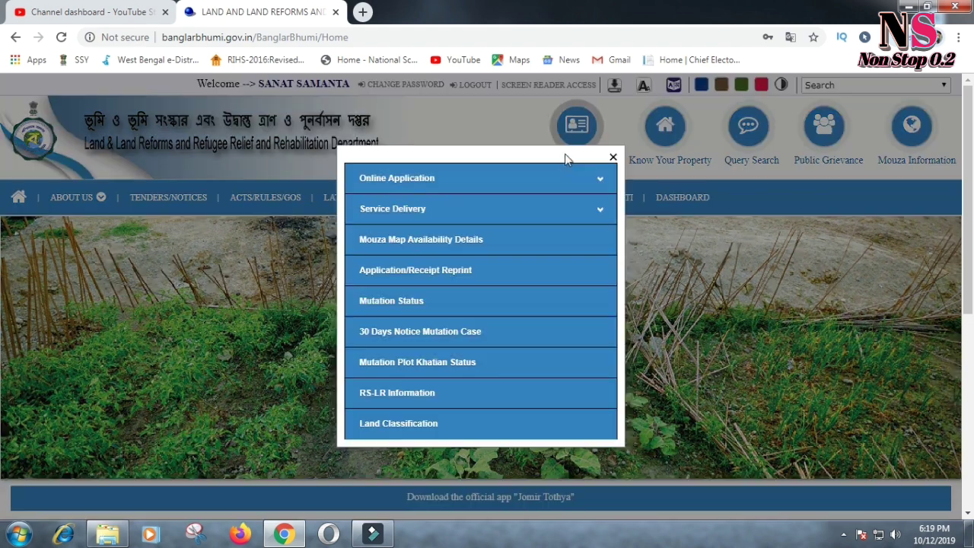
click(448, 210)
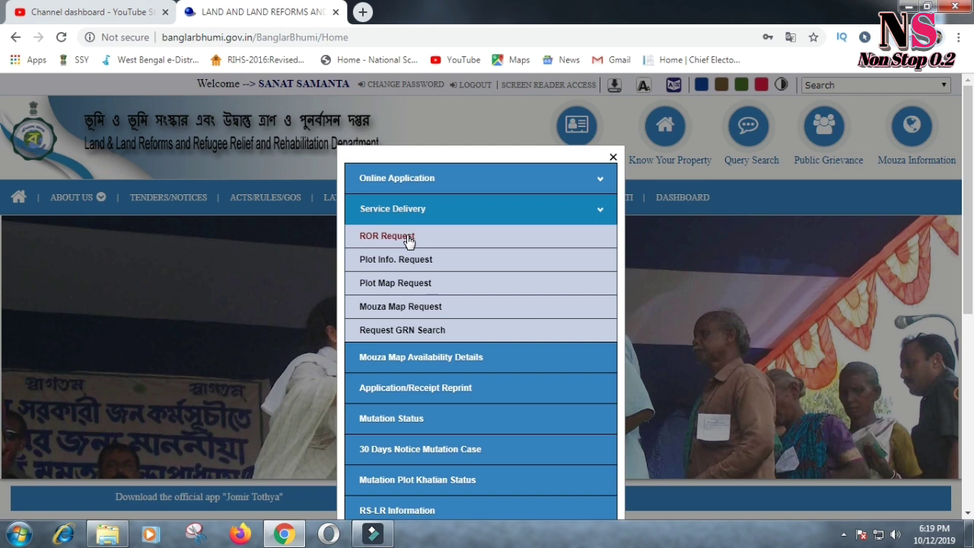
click(397, 238)
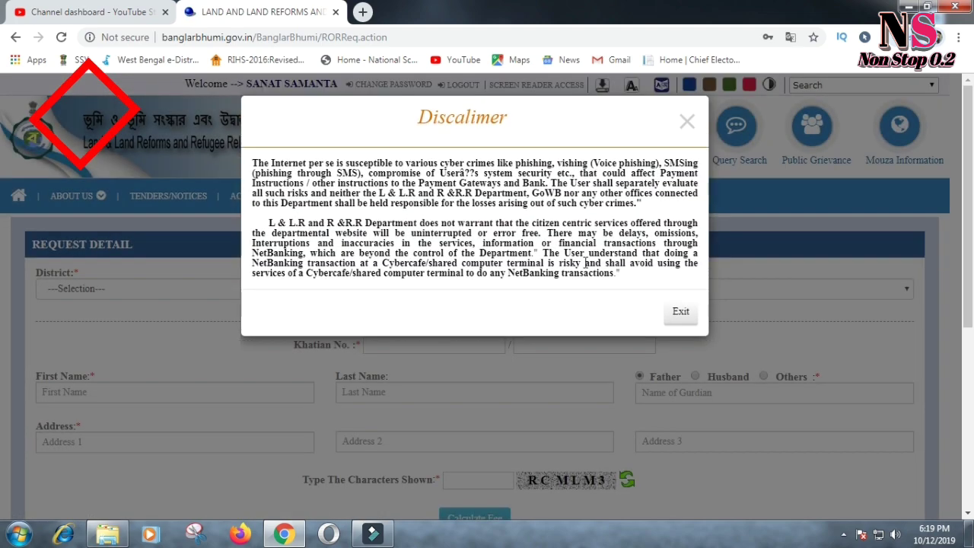
Dismiss the disclaimer and select district পূর্ব মেদিনীপুর, block নন্দীগ্রাম-৩, mouza দামোদরপুর.
click(681, 311)
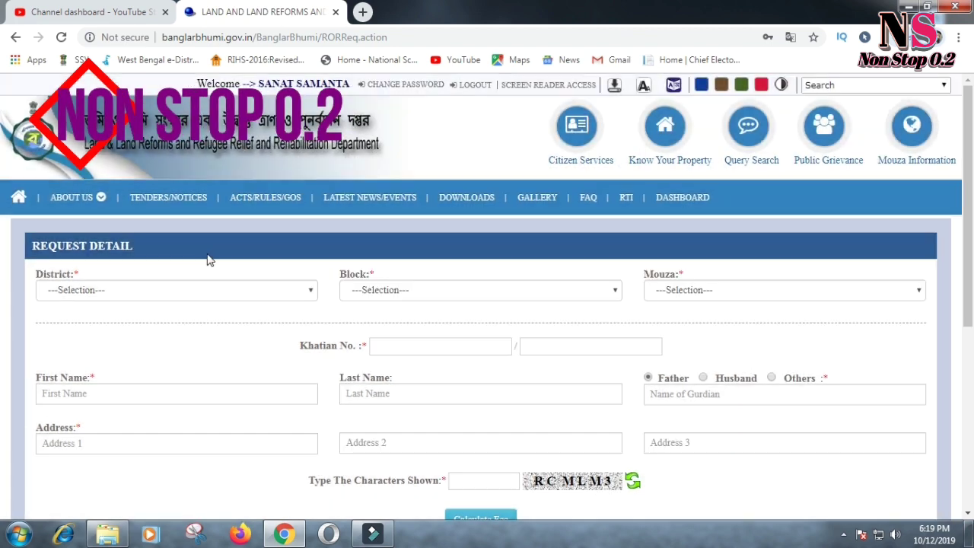
click(191, 294)
scroll(188, 209, down, 3)
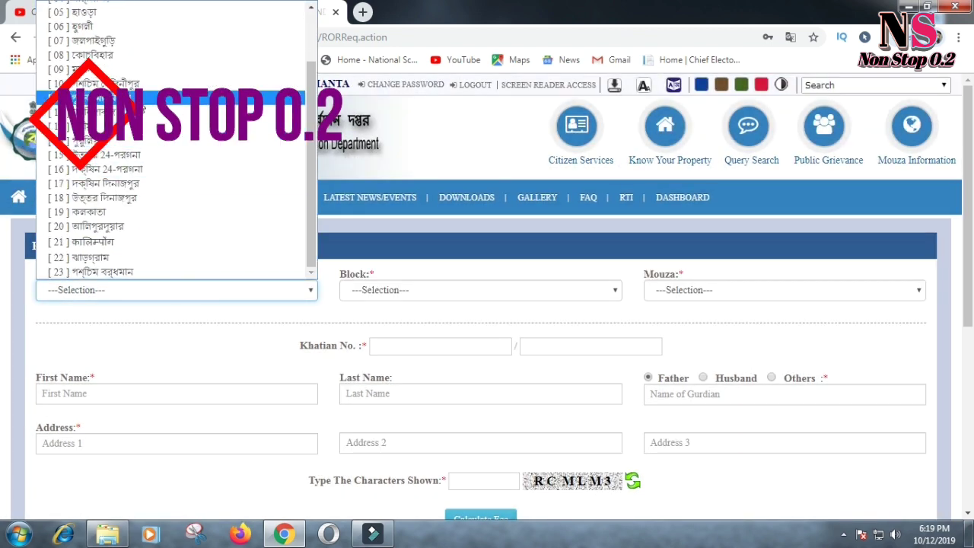
click(175, 97)
click(446, 300)
scroll(450, 259, down, 2)
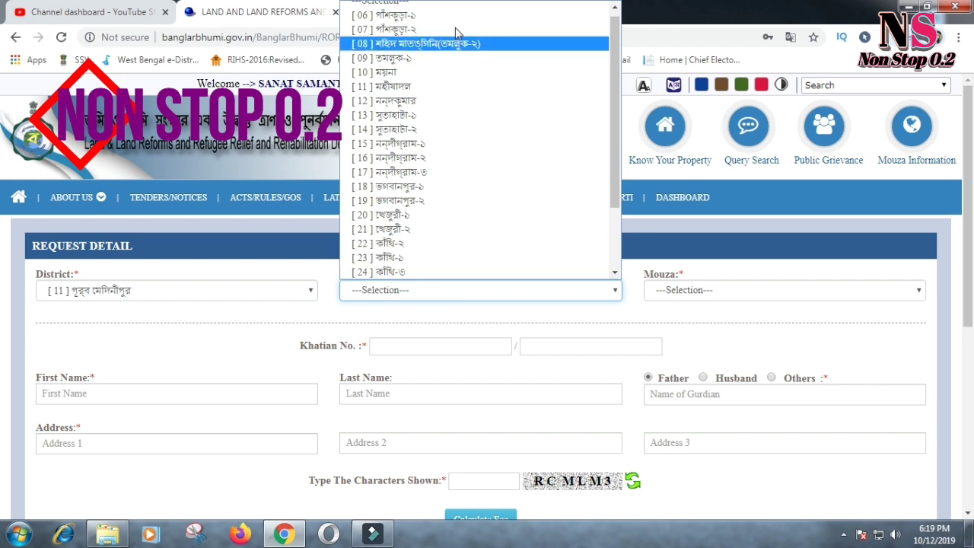
click(414, 172)
click(700, 292)
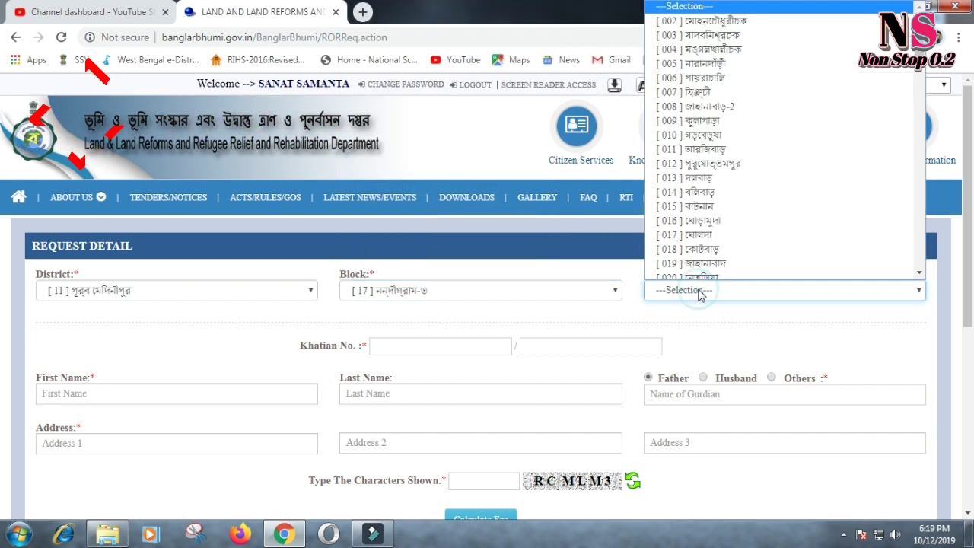
scroll(735, 220, down, 15)
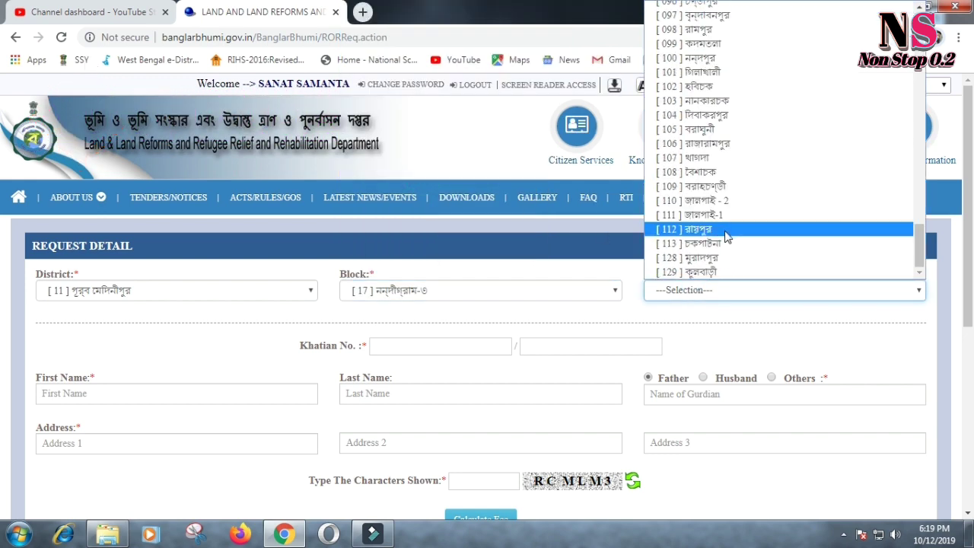
scroll(723, 194, up, 4)
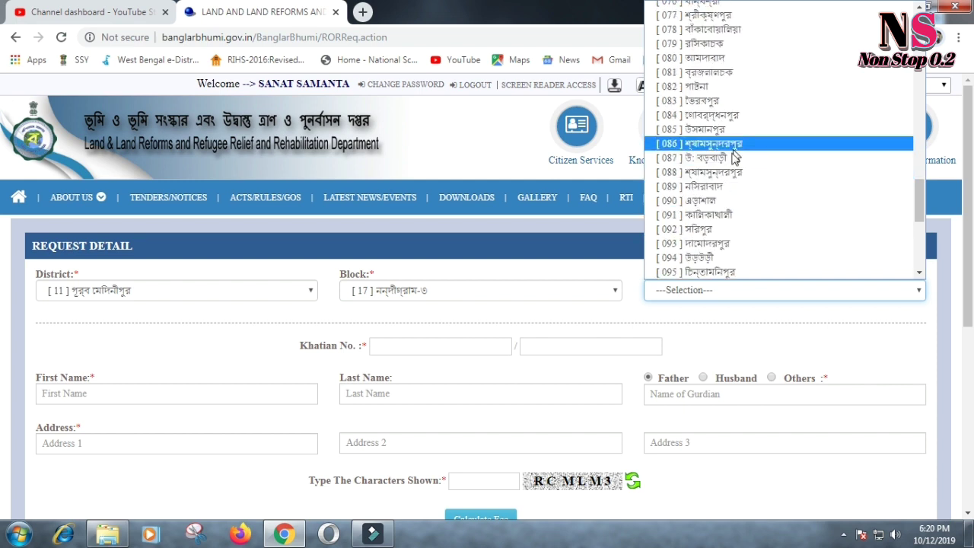
click(723, 243)
Enter khatian number 971, the applicant's first and last name, and the guardian's name.
click(426, 345)
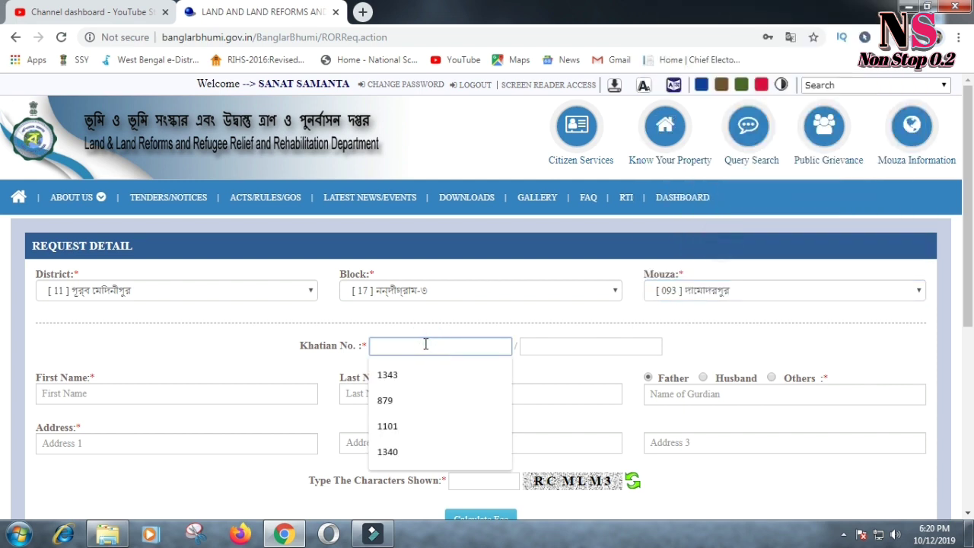
text(971)
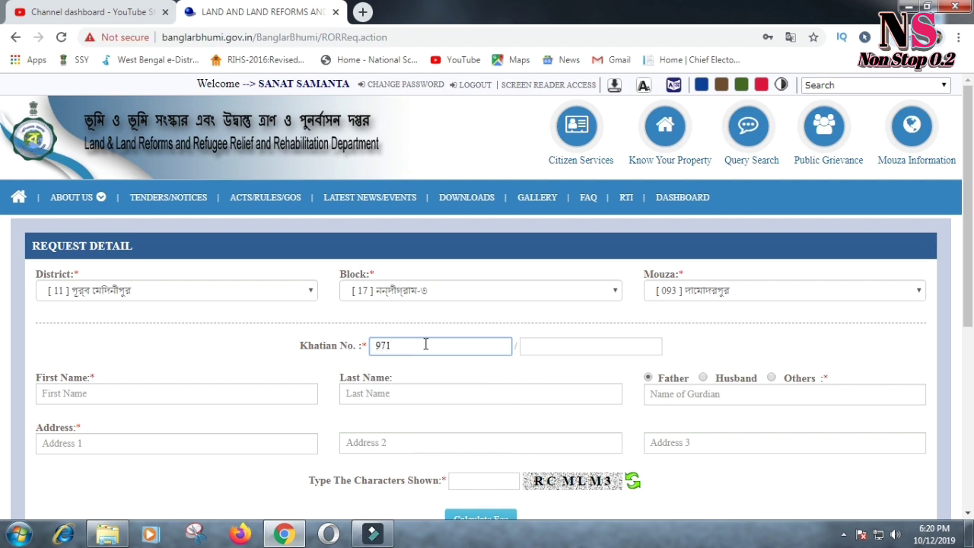
scroll(424, 358, down, 1)
click(208, 324)
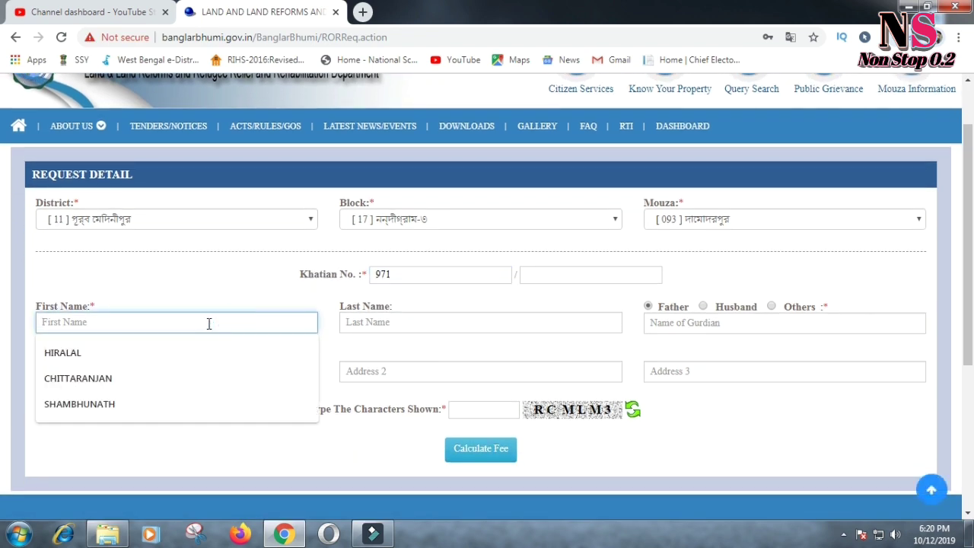
text(SATYARANJAN)
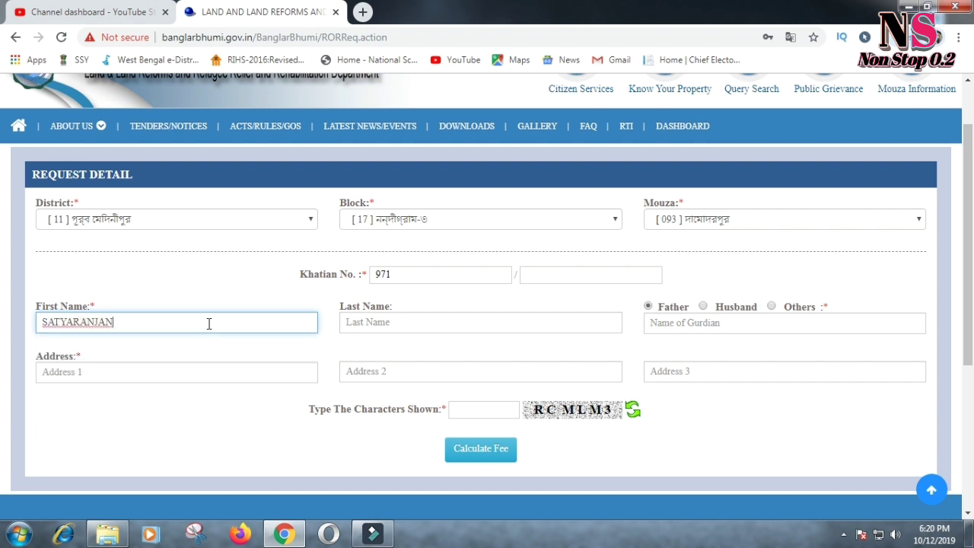
click(600, 324)
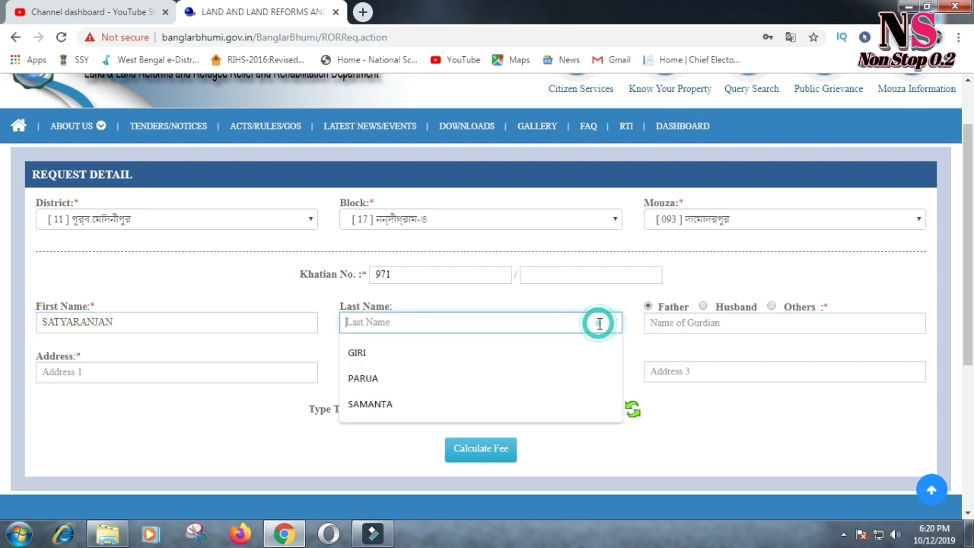
click(449, 404)
click(716, 328)
text(BANKIM SAMANTA)
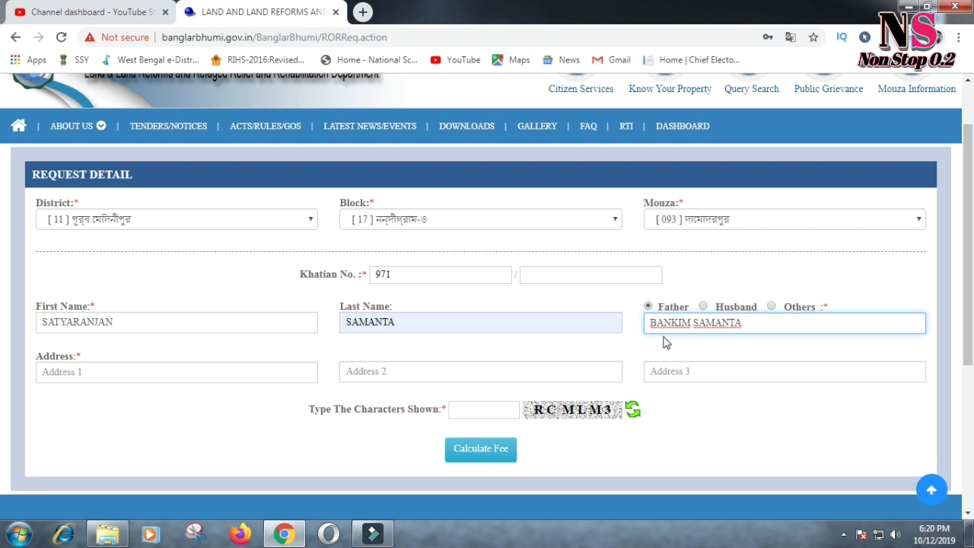
Fill the three address lines from suggestions, enter the captcha, and calculate the fee.
click(232, 373)
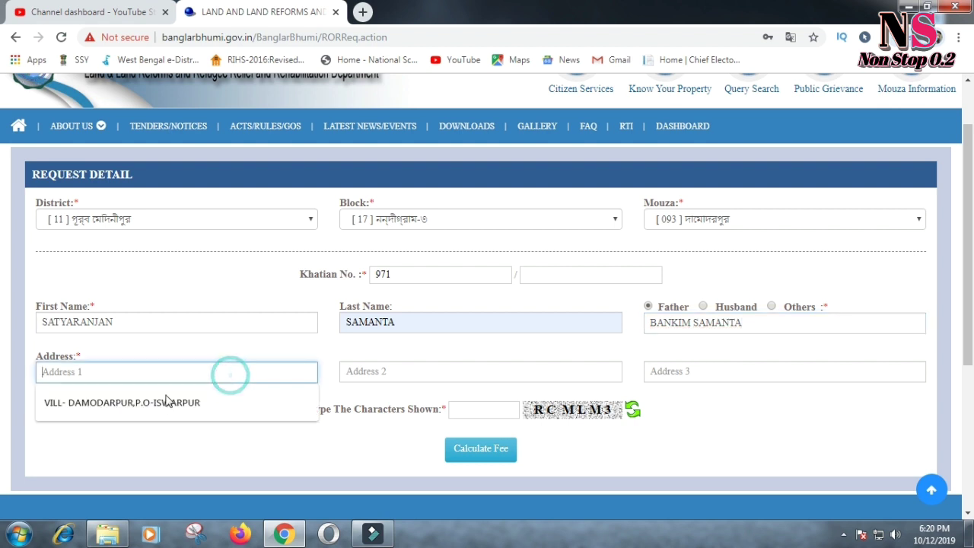
click(166, 399)
click(406, 371)
click(396, 401)
click(674, 371)
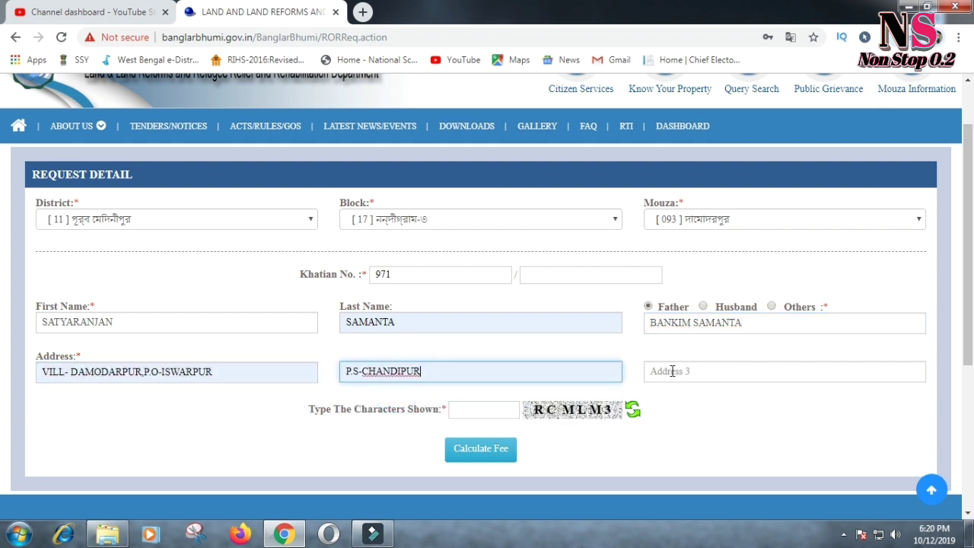
click(685, 401)
click(495, 409)
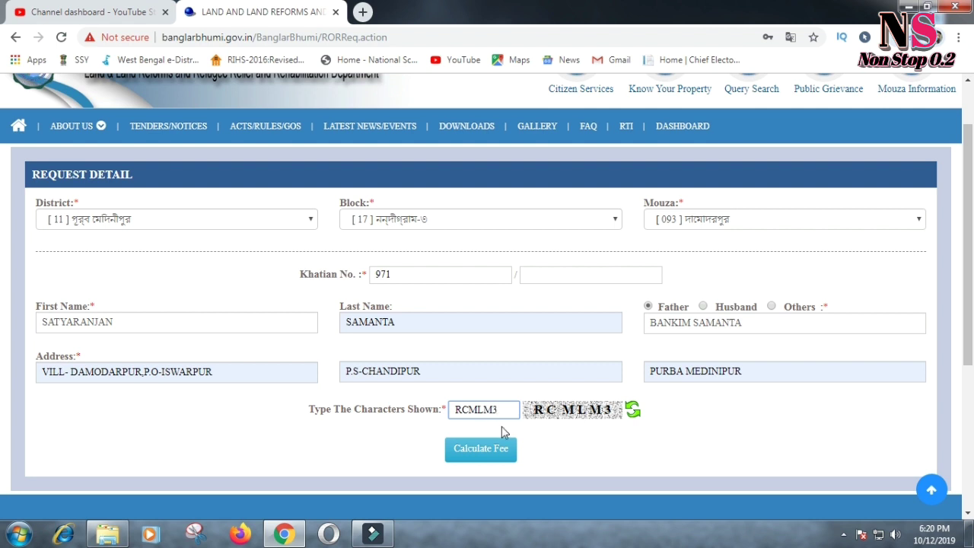
click(500, 449)
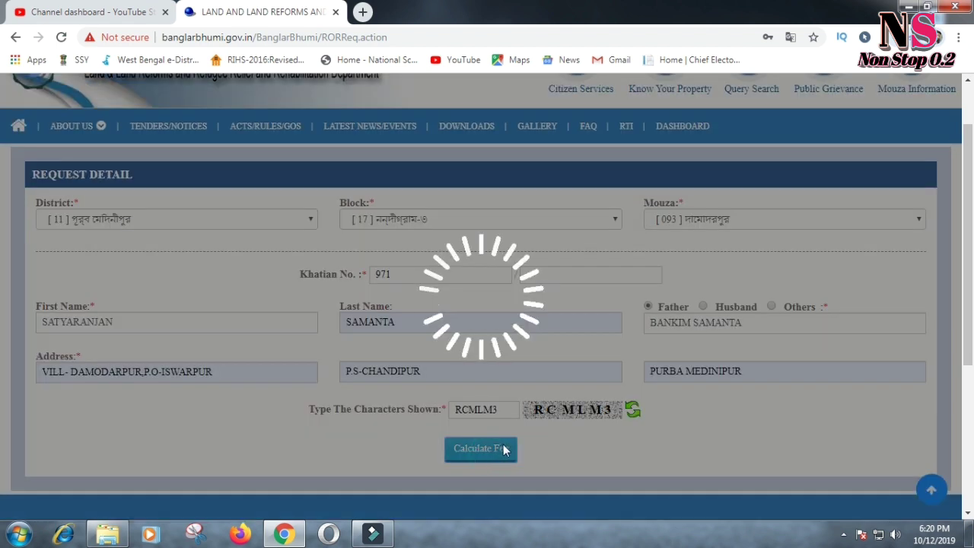
Check the 50 fee for the 4-page ROR, select netBanking under GRIPS, and continue.
scroll(503, 451, down, 4)
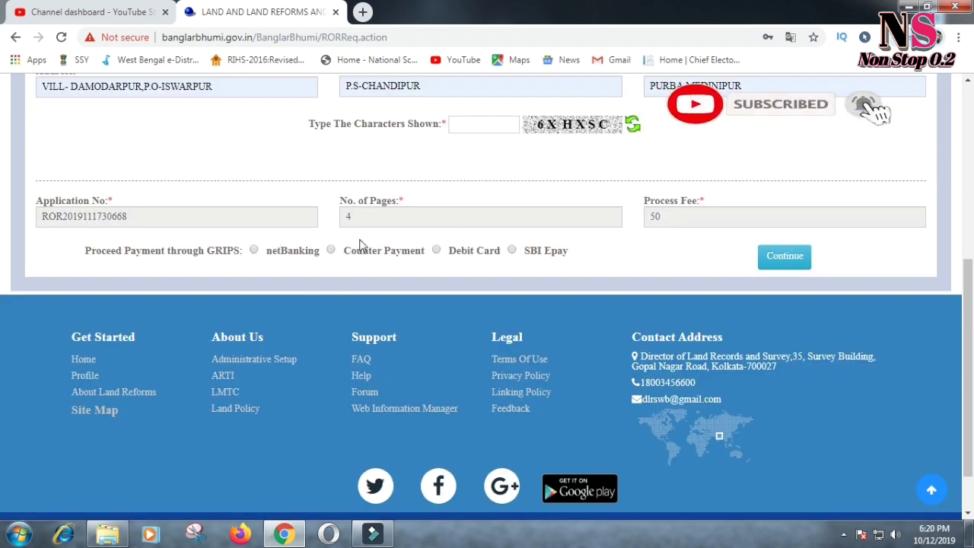
drag(358, 219, 324, 220)
click(656, 267)
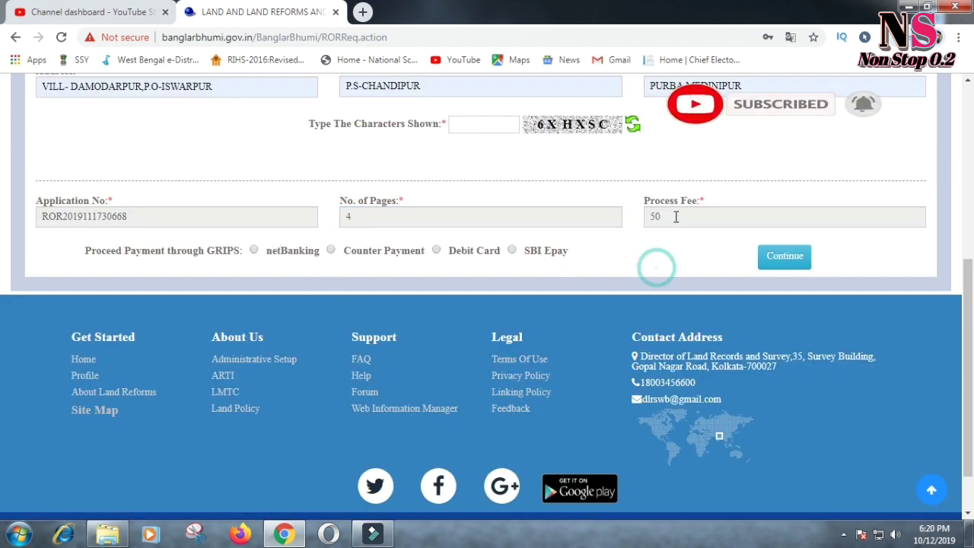
click(672, 217)
click(645, 267)
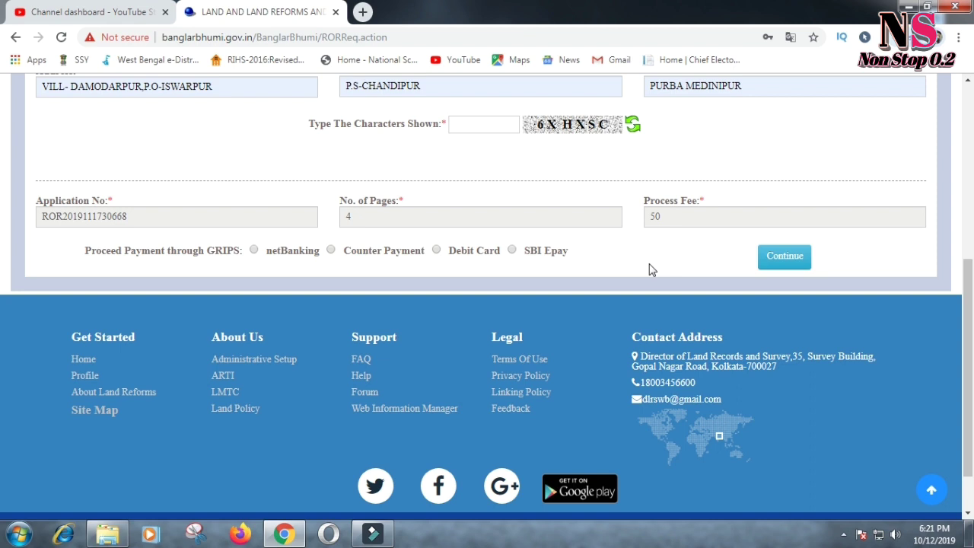
click(253, 249)
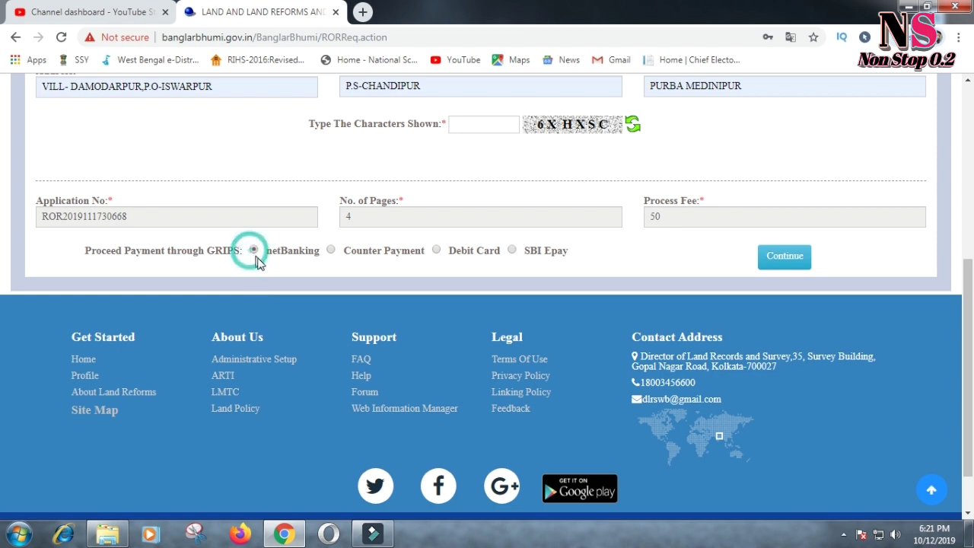
click(785, 261)
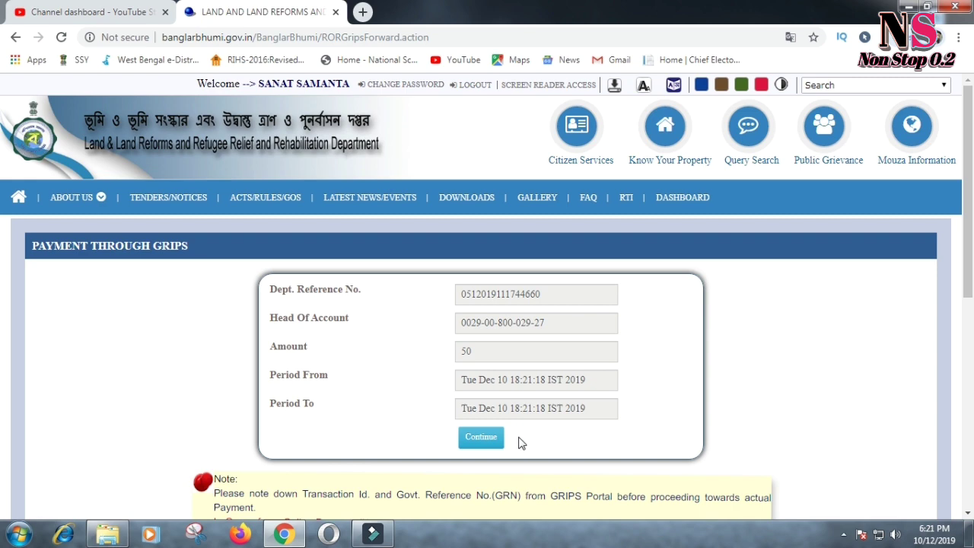
Confirm the GRIPS payment details and choose State Bank Of India as the bank.
scroll(494, 442, down, 1)
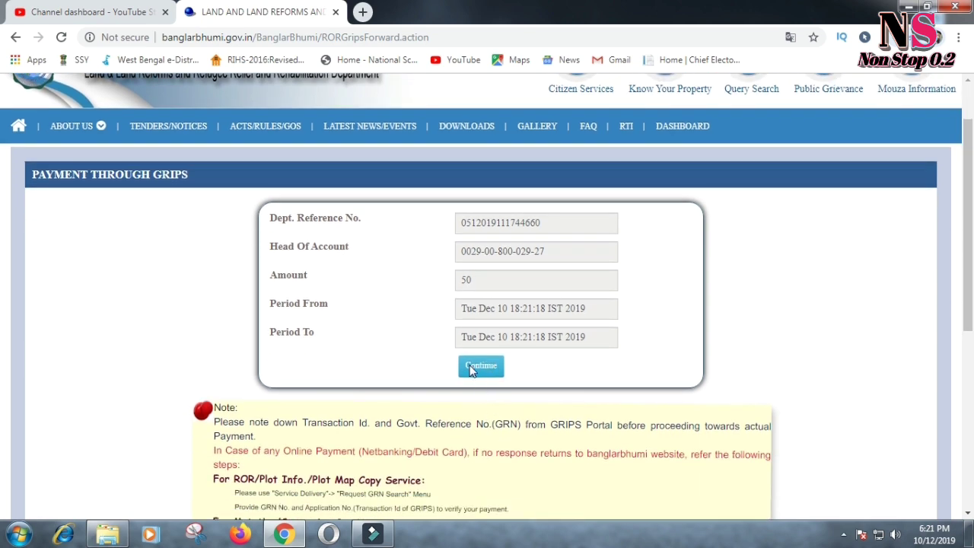
scroll(481, 372, down, 4)
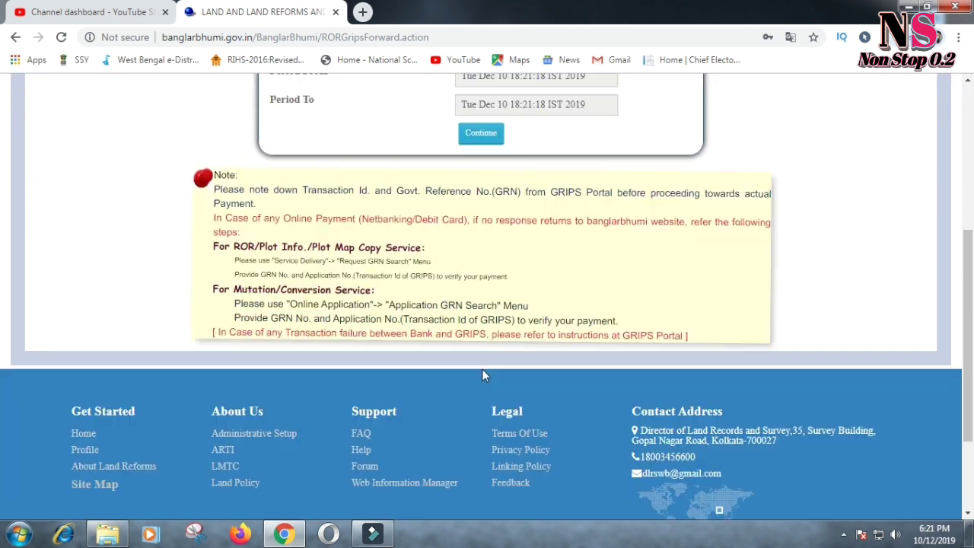
scroll(482, 369, up, 3)
click(481, 303)
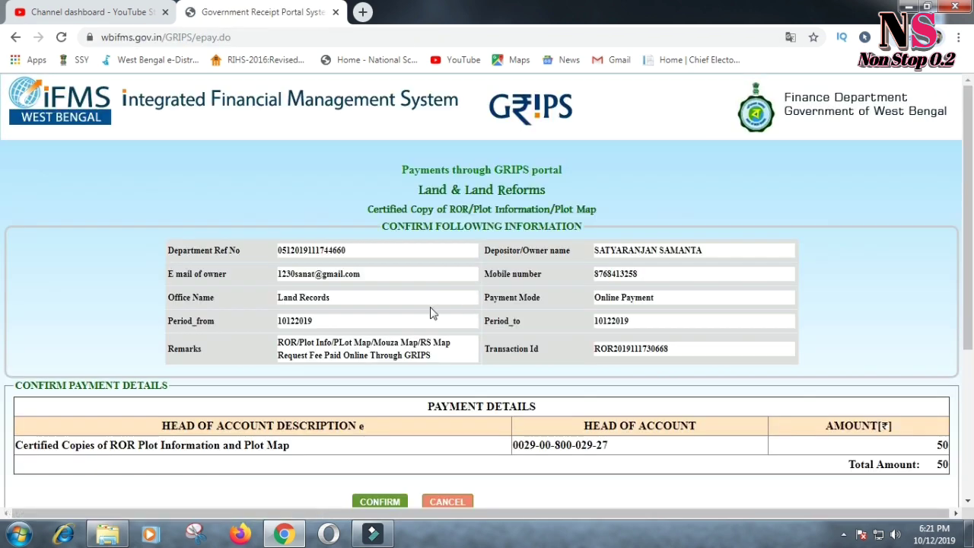
scroll(384, 328, down, 1)
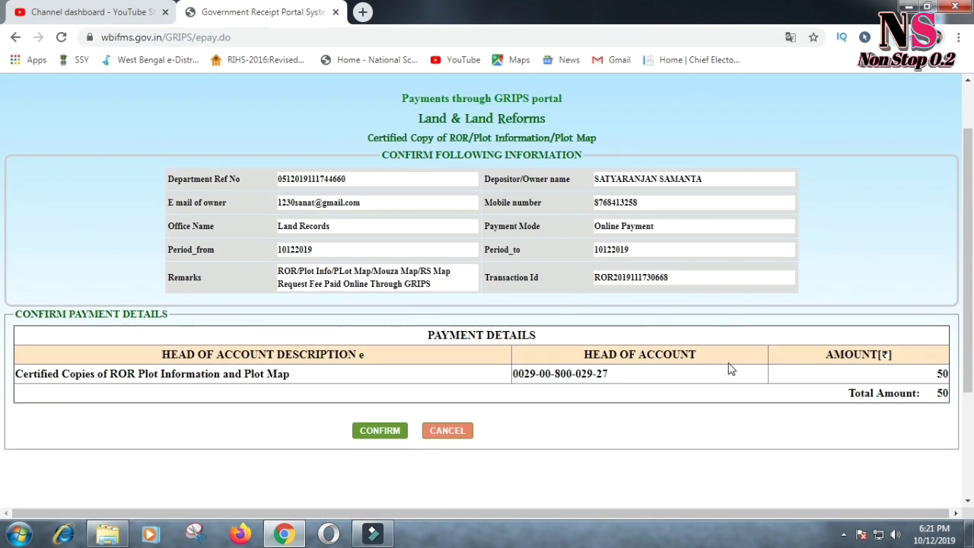
click(379, 431)
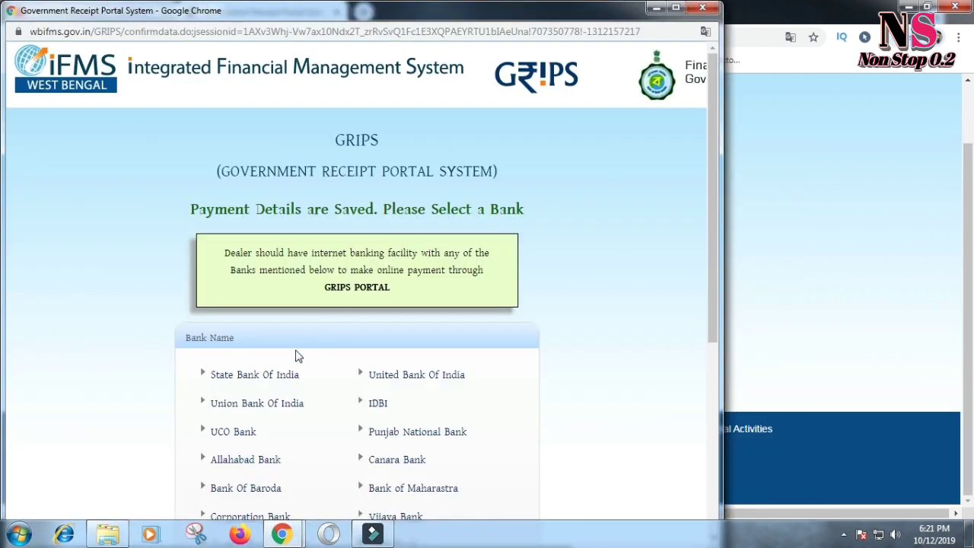
click(257, 375)
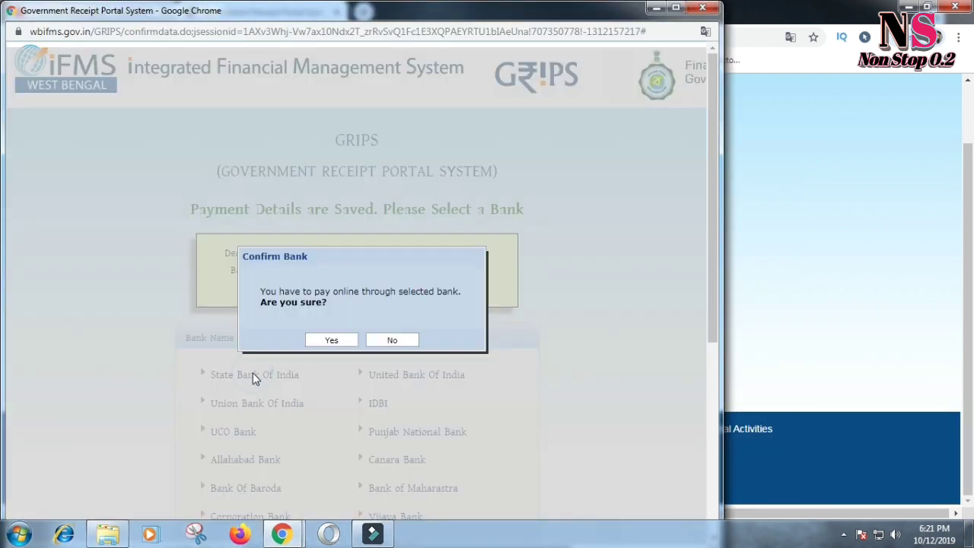
click(323, 344)
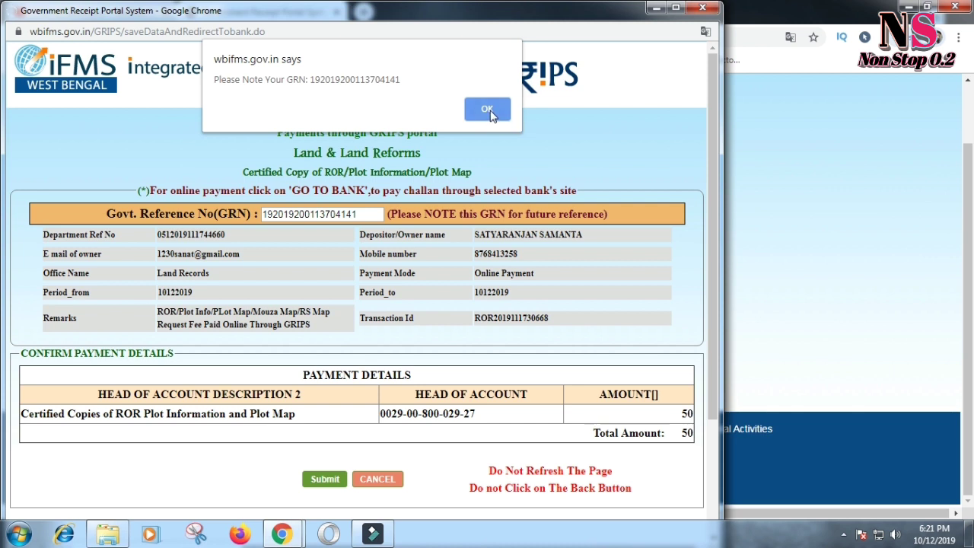
Submit the challan and reconfirm the payable amount as 50 to proceed to SBI.
click(489, 112)
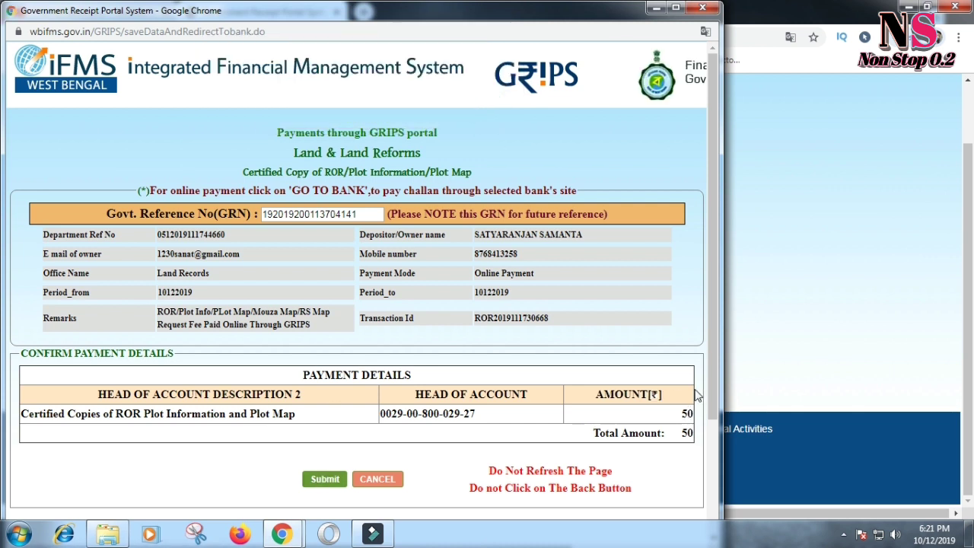
click(324, 483)
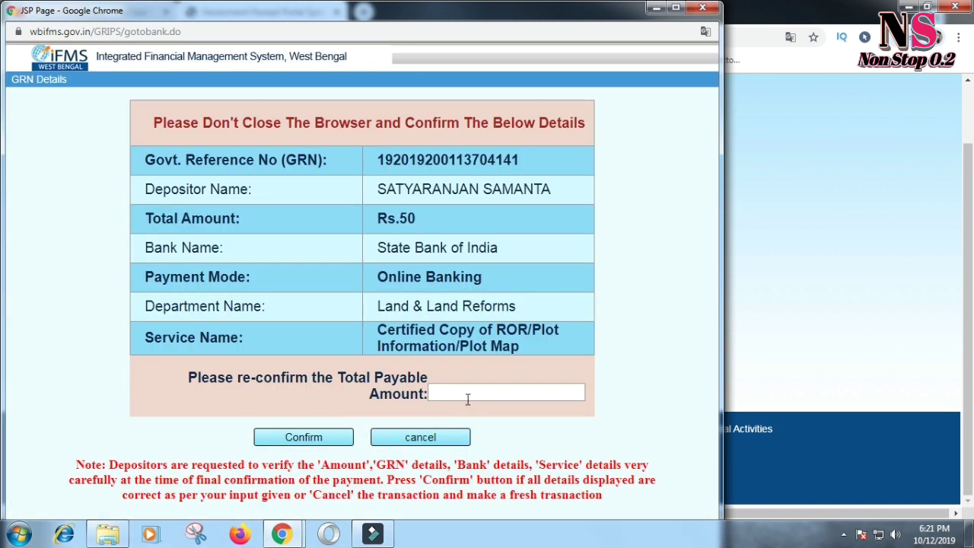
click(477, 394)
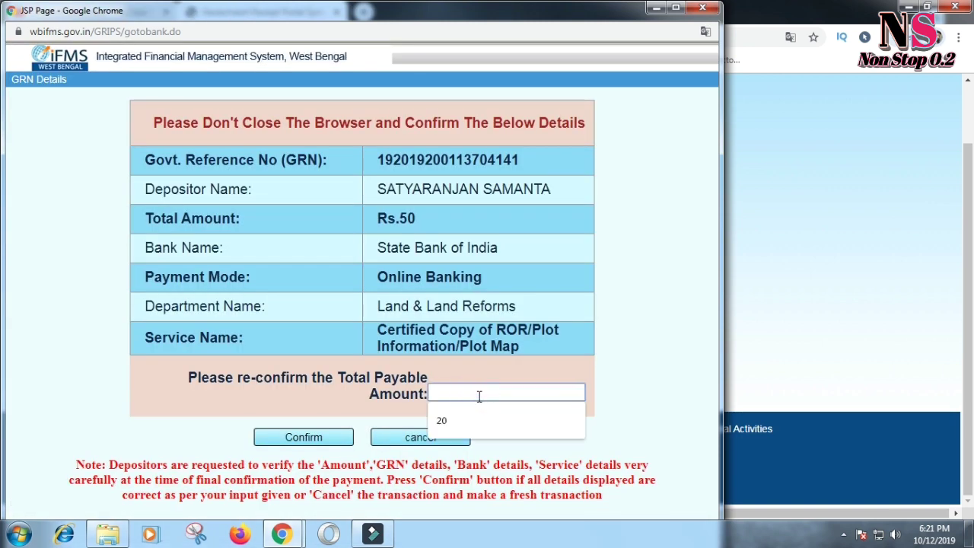
text(50)
click(304, 435)
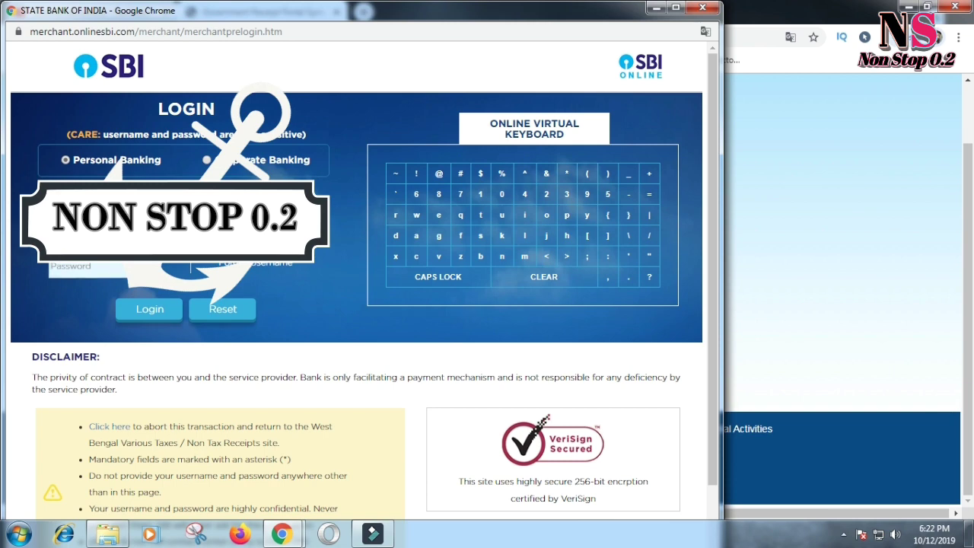
Sign in to OnlineSBI with the account password and confirm the 50-rupee payment twice.
text(••)
click(141, 314)
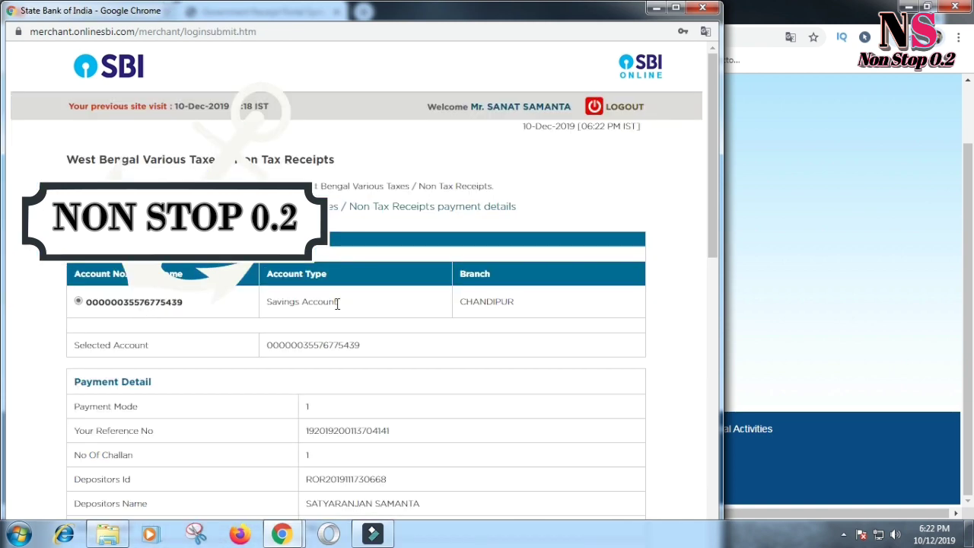
scroll(401, 344, down, 10)
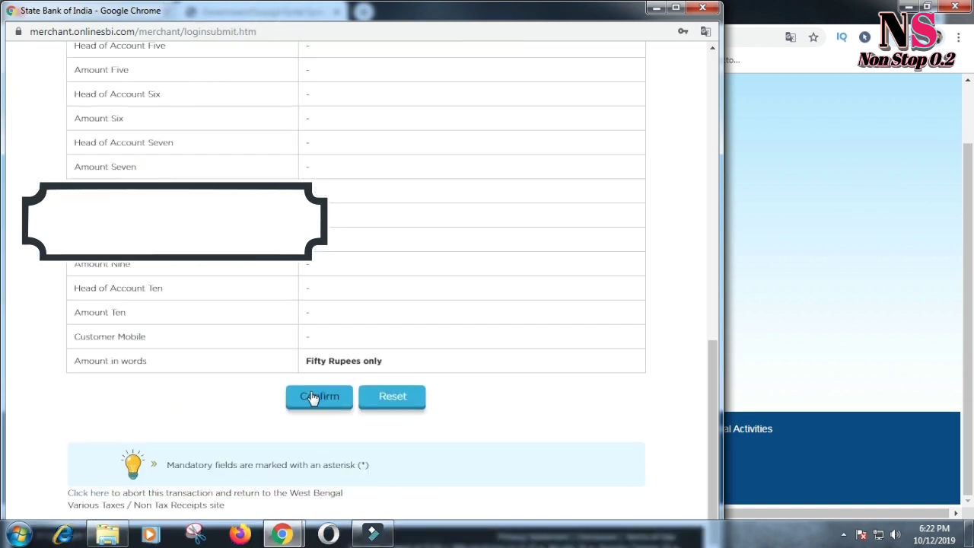
click(319, 397)
scroll(306, 406, down, 10)
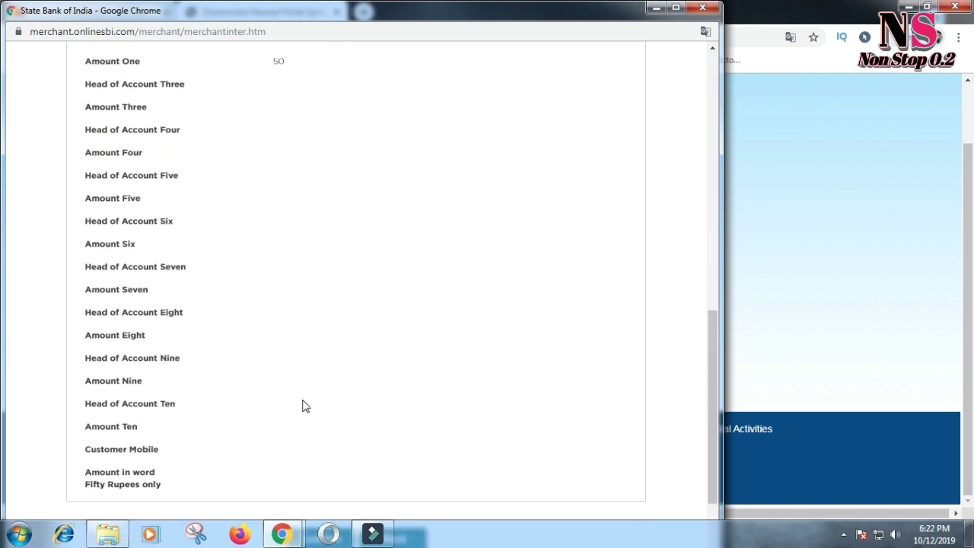
click(317, 428)
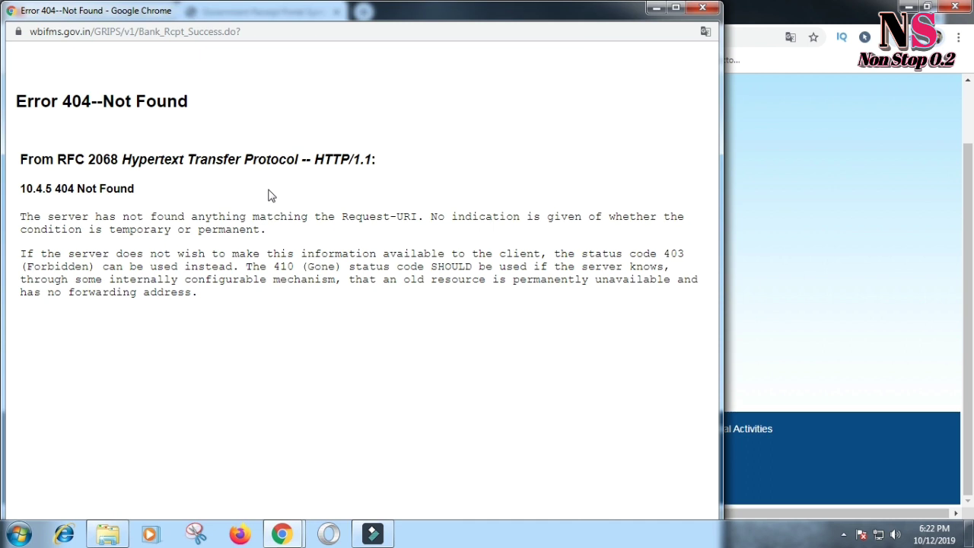
Reload and resubmit the failed receipt page, then print the paid challan and maximize Chrome.
key(F5)
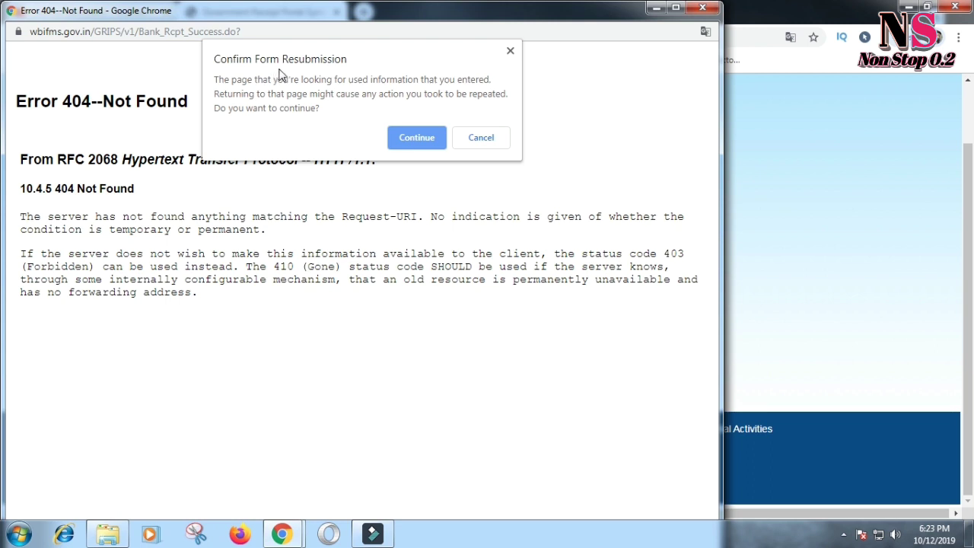
click(418, 140)
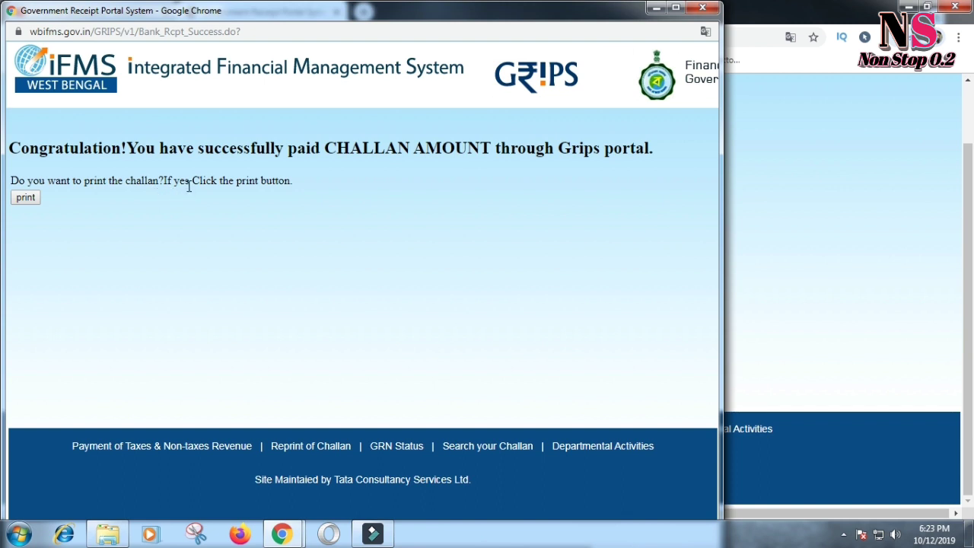
click(22, 201)
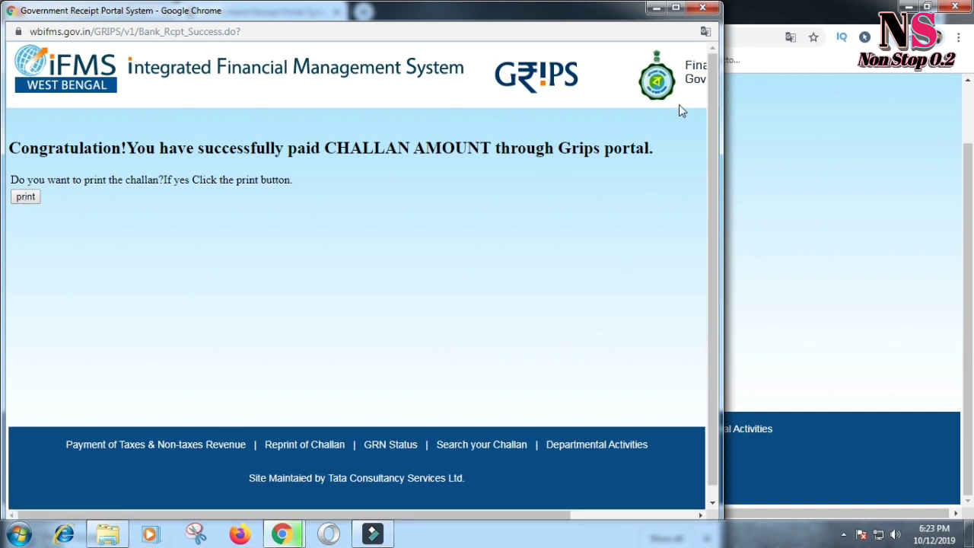
click(676, 9)
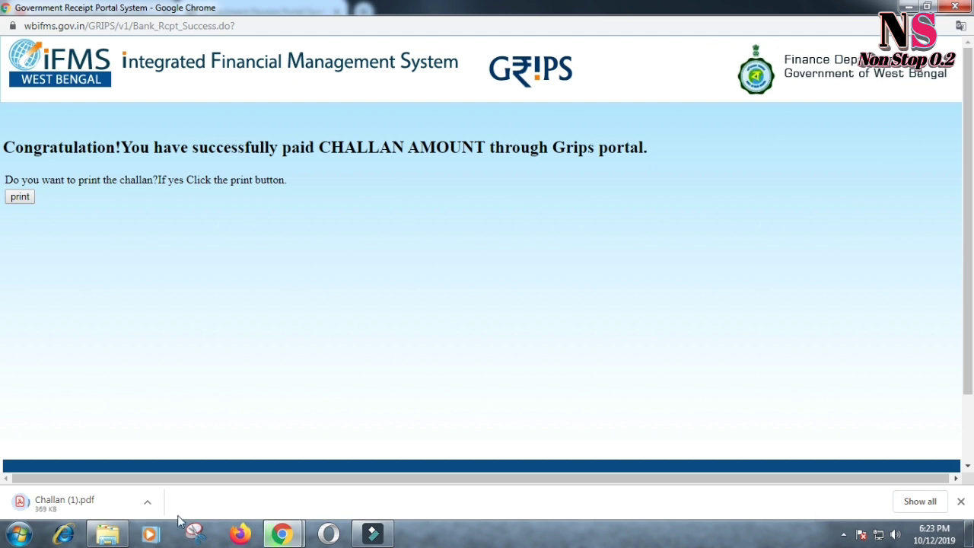
Open Challan (1).pdf from its download folder via Chrome's Downloads list.
click(930, 503)
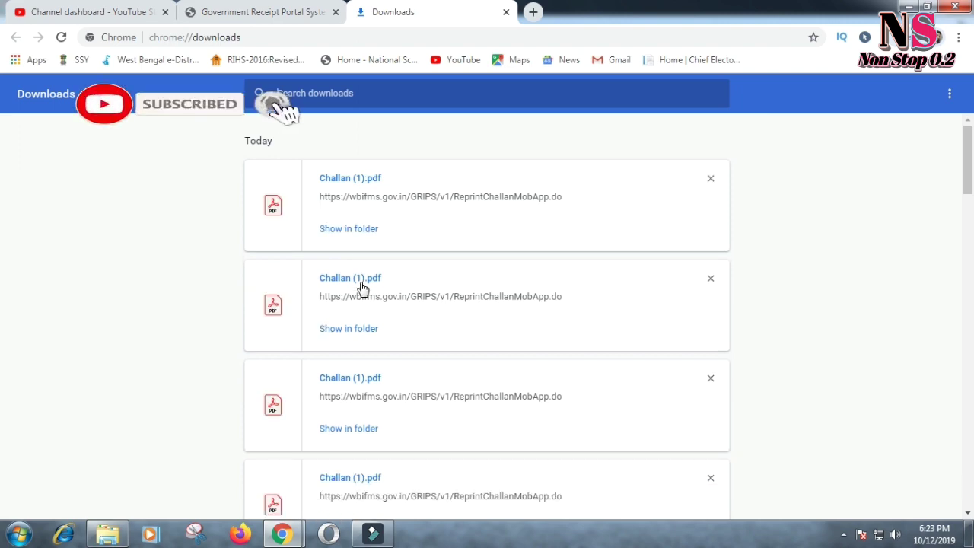
click(347, 230)
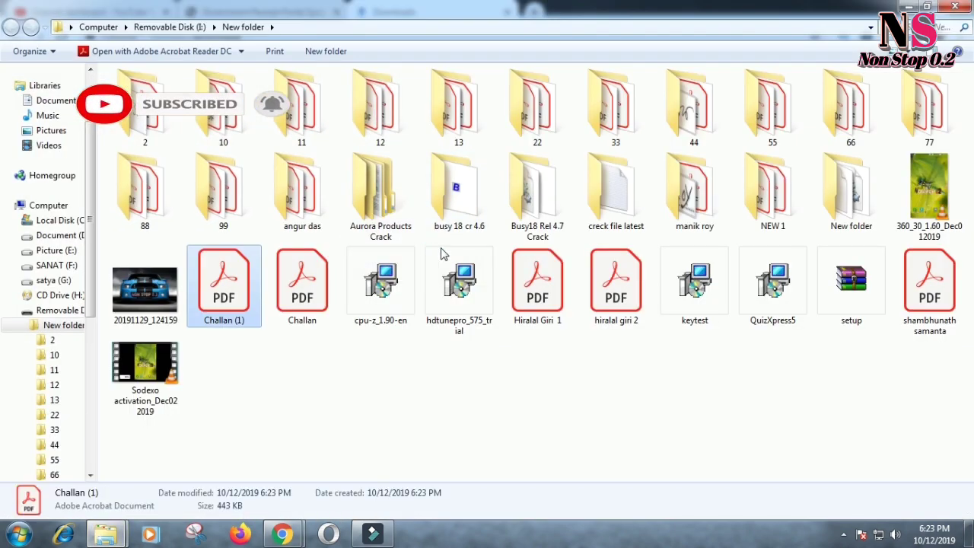
double_click(222, 308)
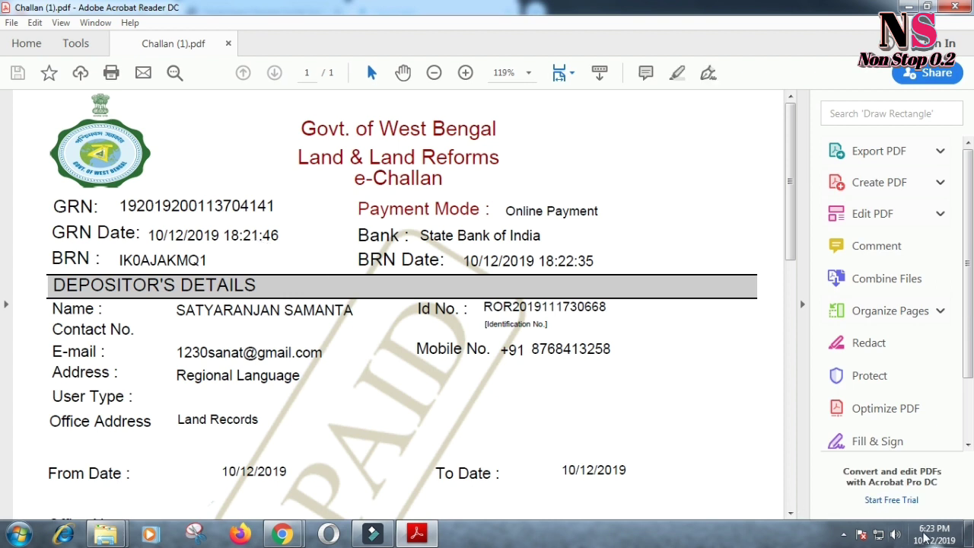
Highlight the GRN Date and the ROR identification number on the paid e-Challan.
mouse_move(925, 538)
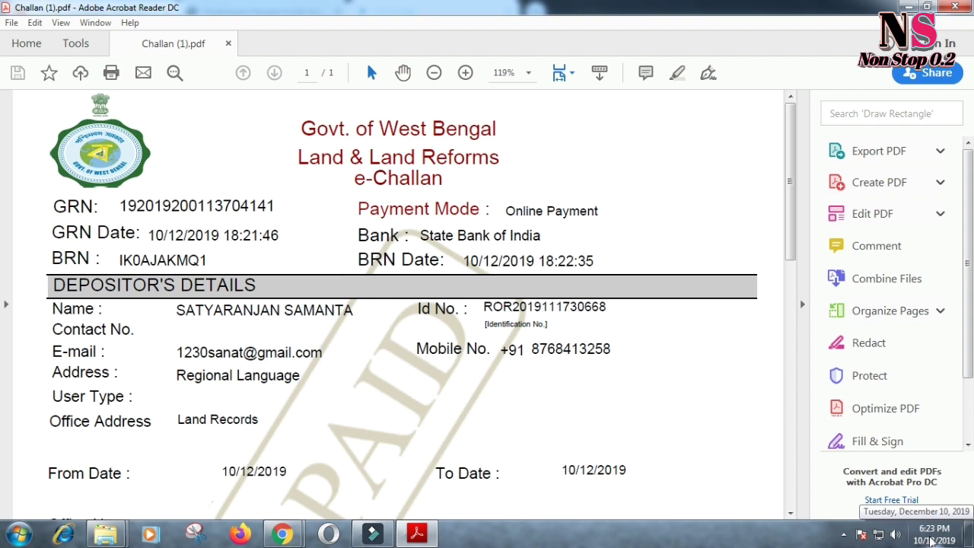
drag(220, 239, 149, 238)
click(637, 387)
scroll(286, 413, down, 6)
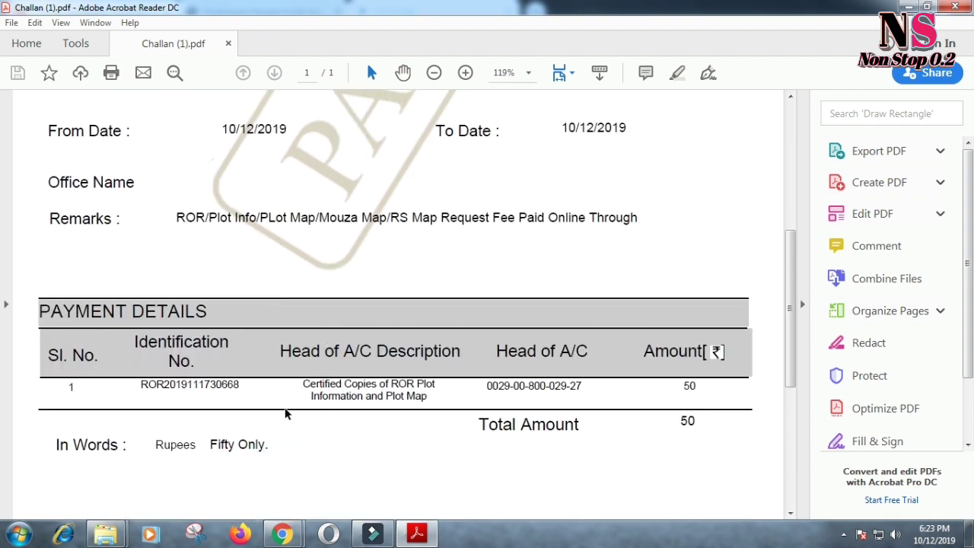
double_click(237, 388)
click(696, 163)
Scroll back to the top of the challan, then minimize Acrobat to reveal its folder.
scroll(693, 164, up, 4)
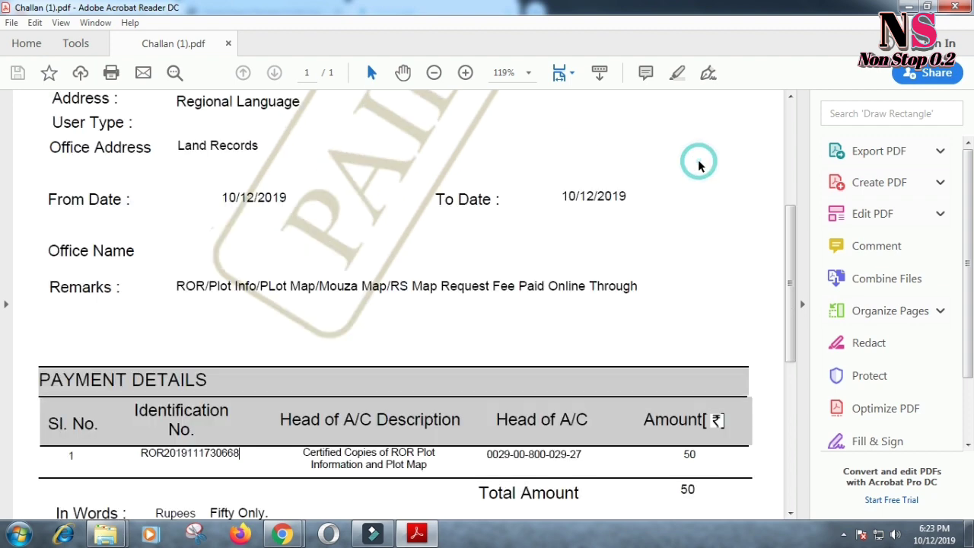
drag(609, 164, 756, 224)
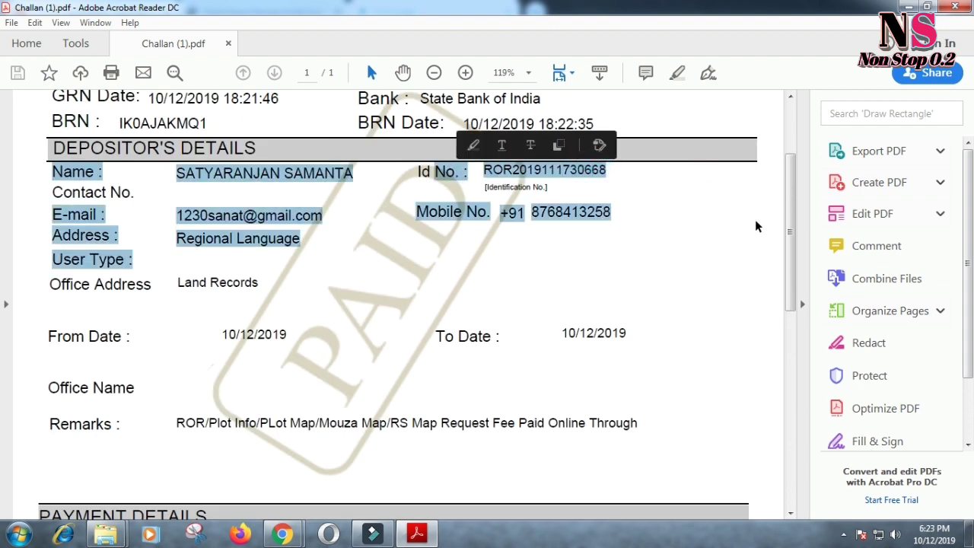
click(756, 221)
scroll(652, 245, up, 1)
scroll(649, 245, up, 1)
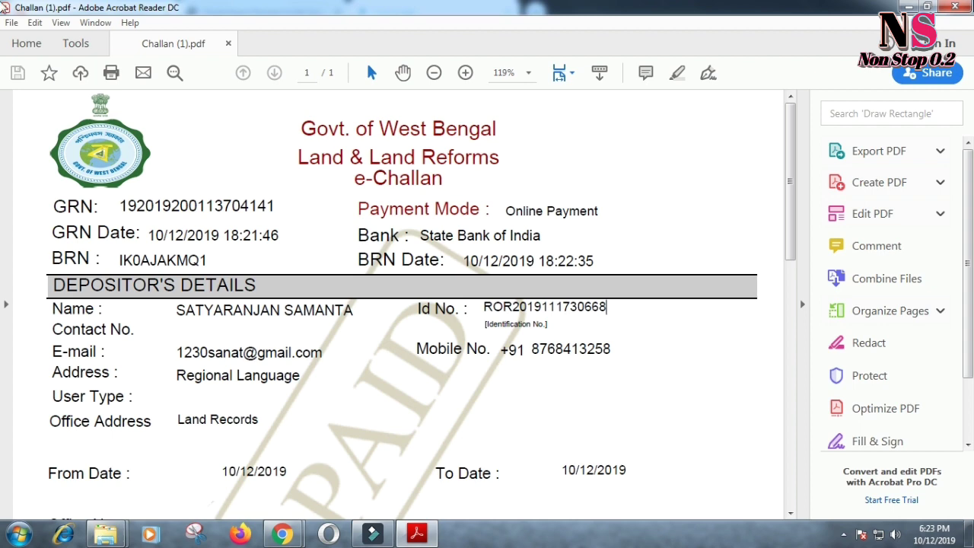
click(908, 6)
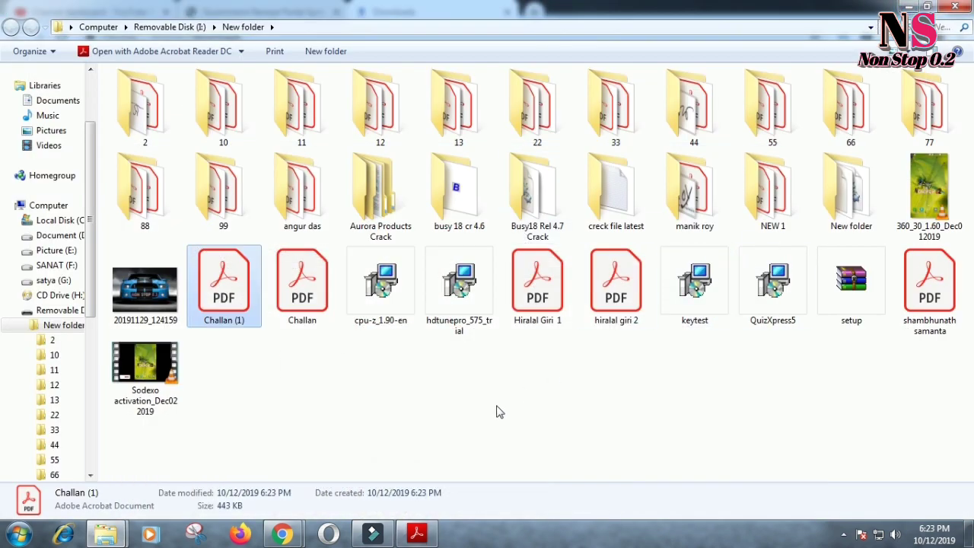
click(274, 534)
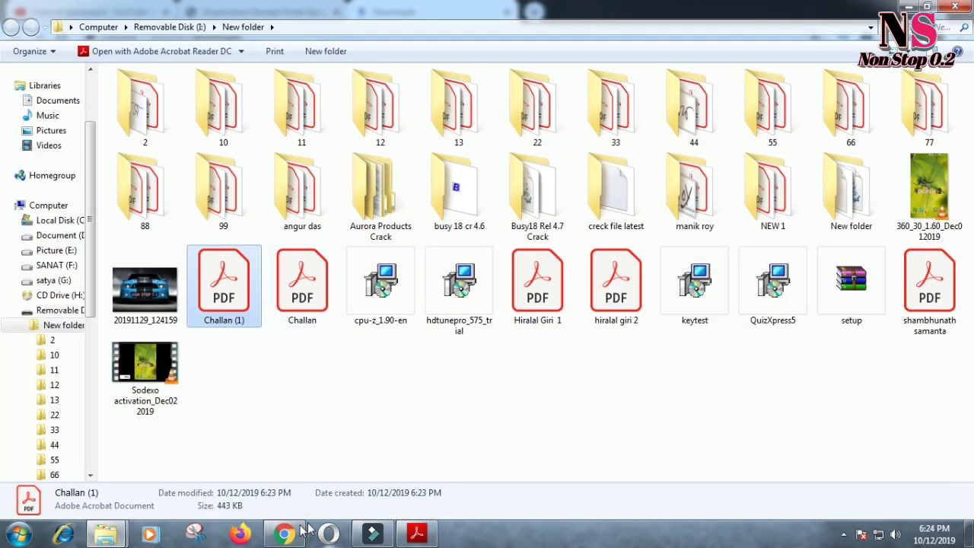
Search Google for 'wb land' from the Government Receipt Portal tab's address bar.
click(302, 532)
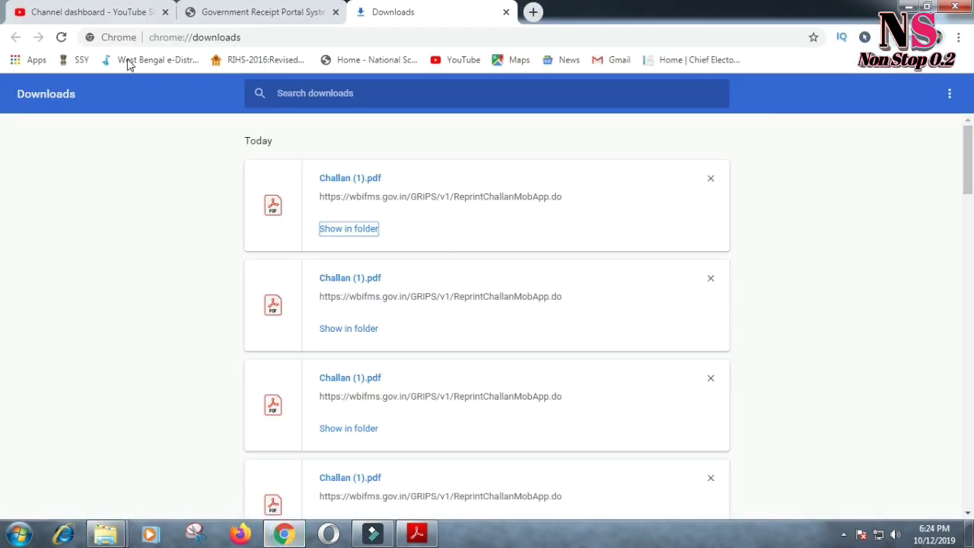
click(259, 11)
scroll(504, 223, up, 1)
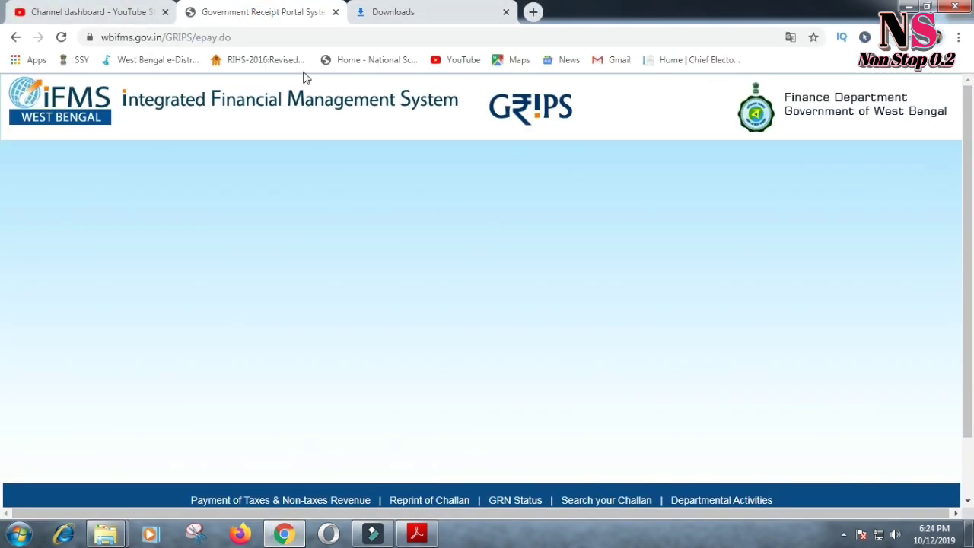
click(243, 41)
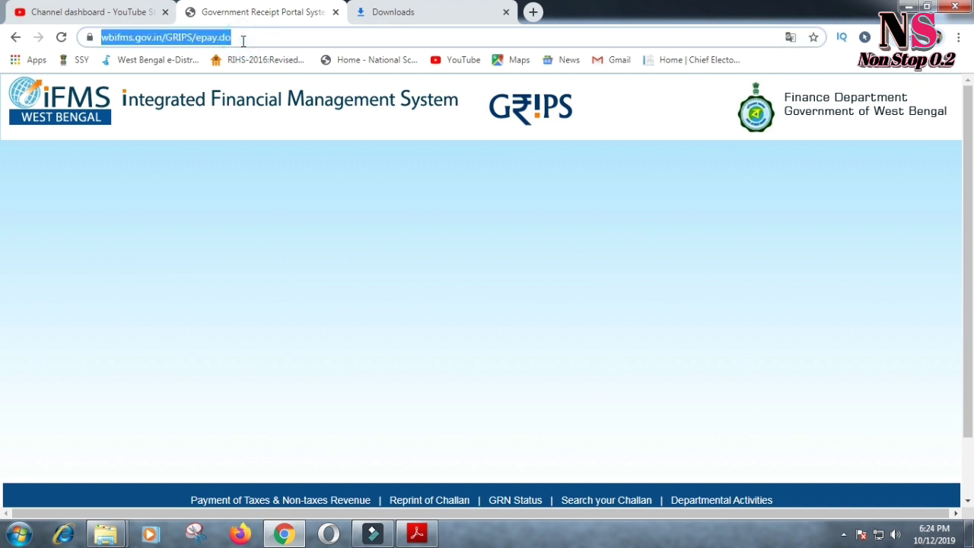
text(wb)
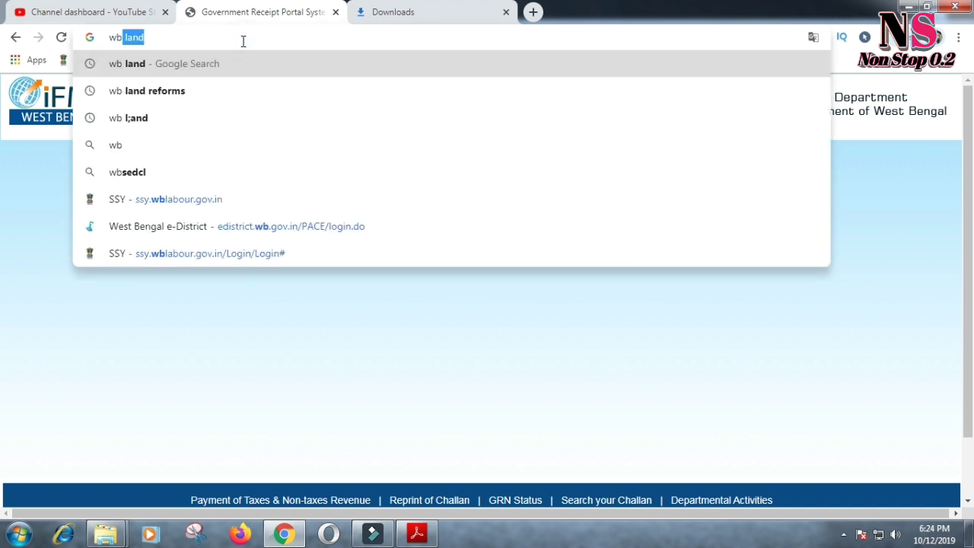
key(Return)
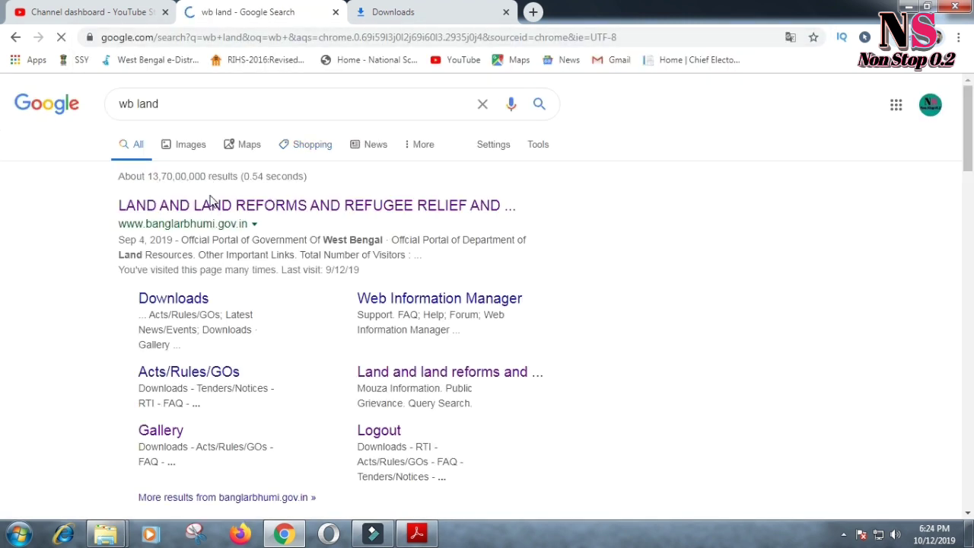
Open the banglarbhumi.gov.in land records result, then return to the New folder window.
click(223, 207)
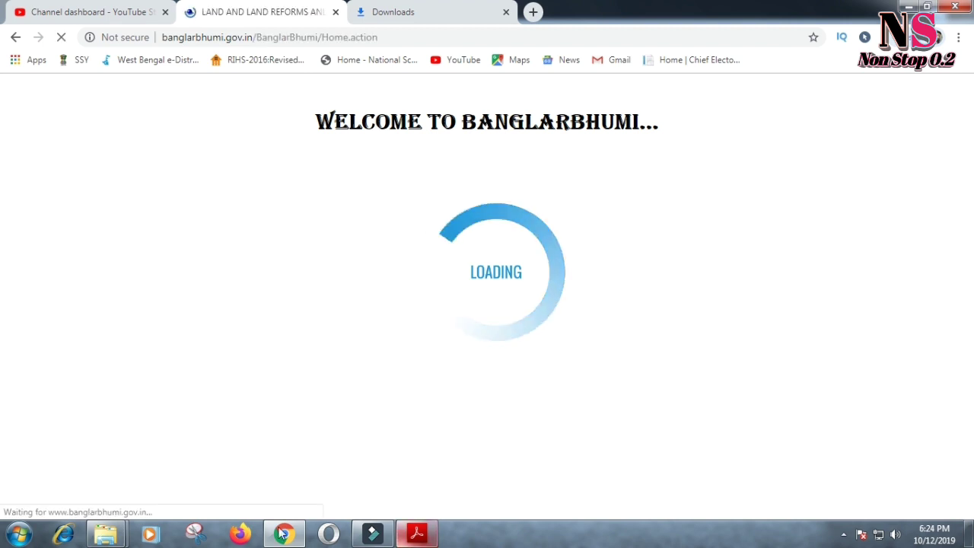
mouse_move(107, 535)
click(253, 466)
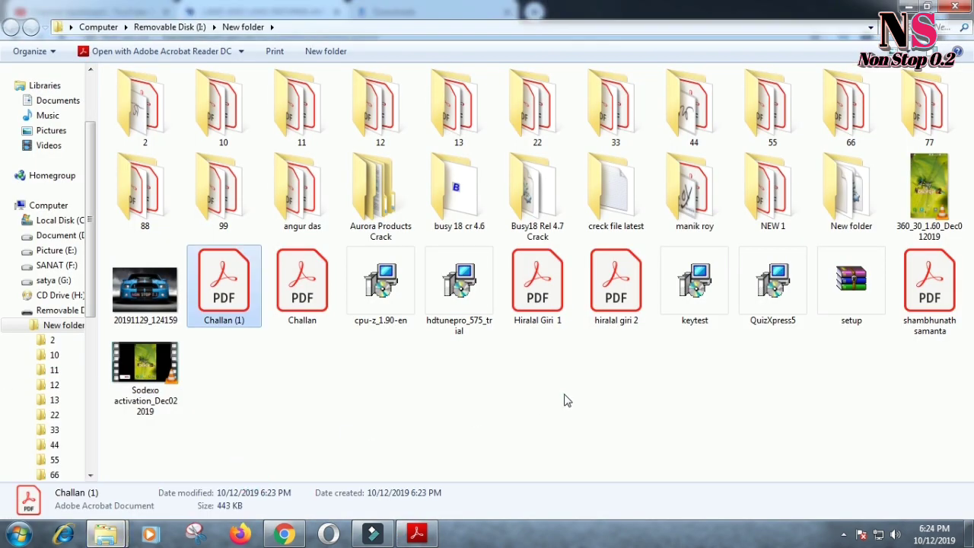
Open the chittaranjan 1231 challan PDF from Removable Disk (I:).
click(569, 377)
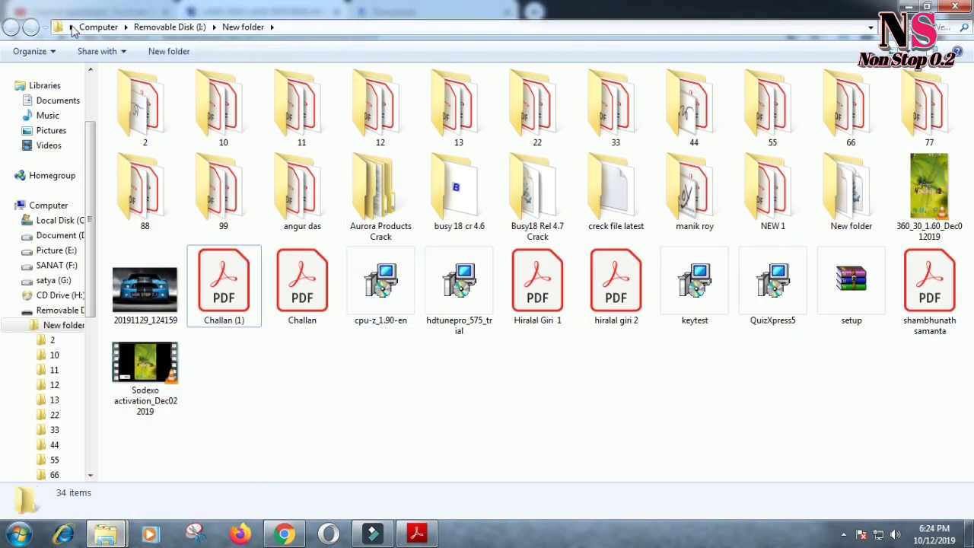
click(58, 310)
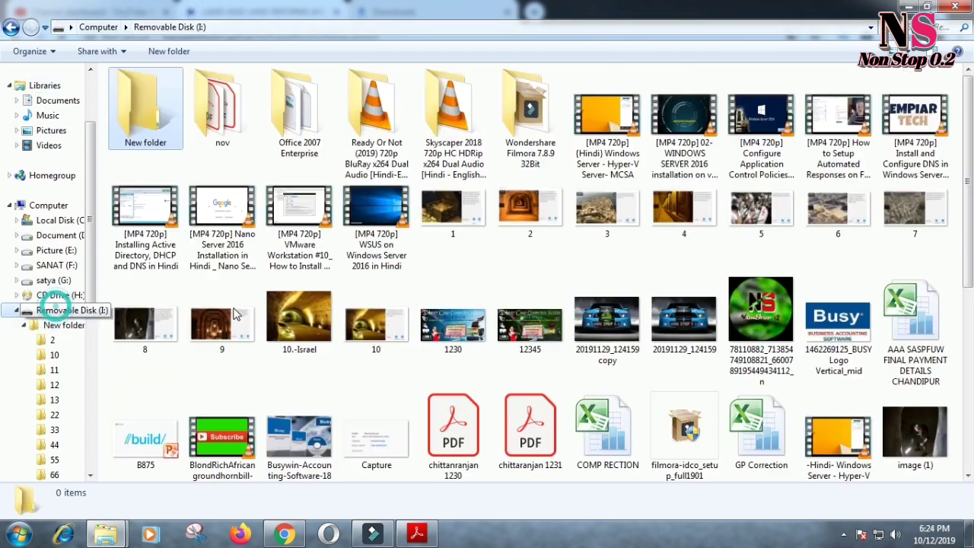
click(543, 443)
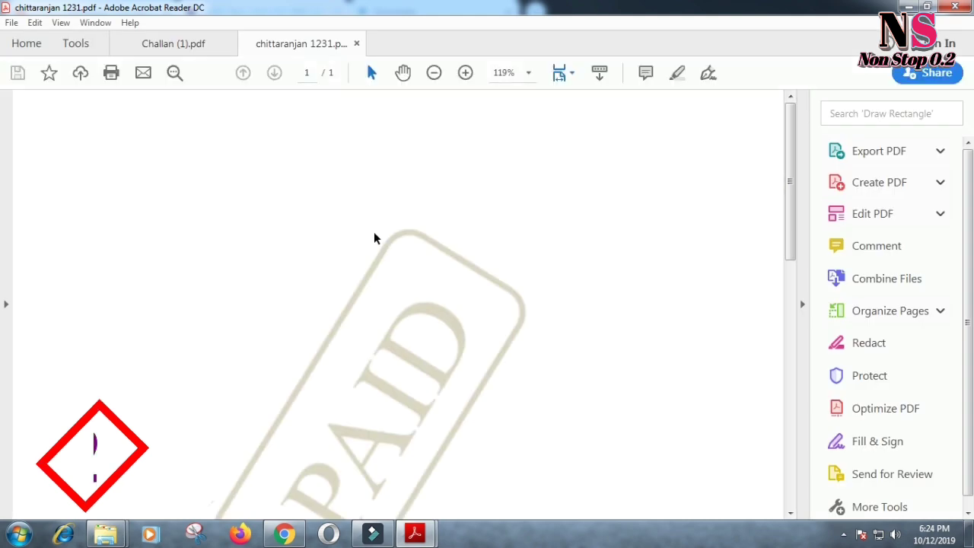
Copy the challan's GRN number and switch back to the land records site.
drag(275, 206, 119, 207)
right_click(150, 210)
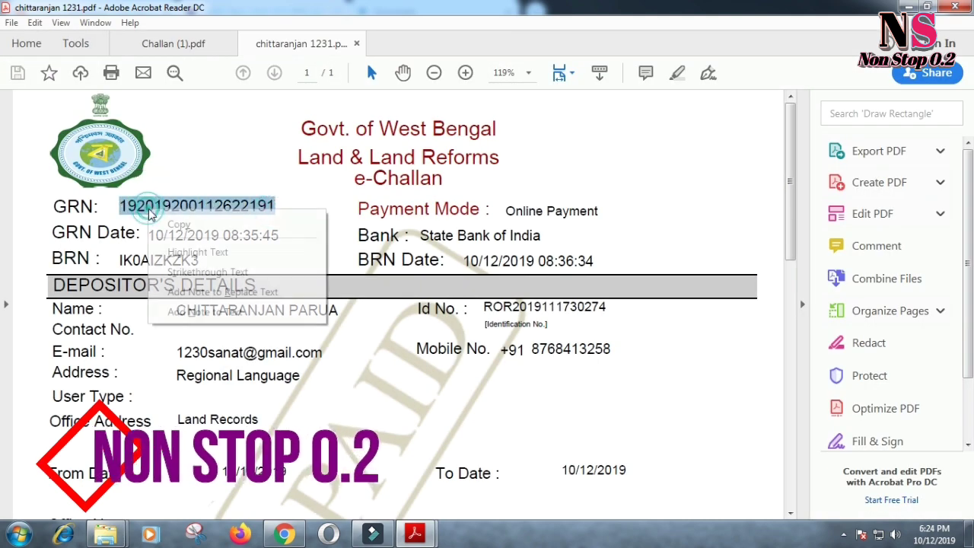
click(189, 225)
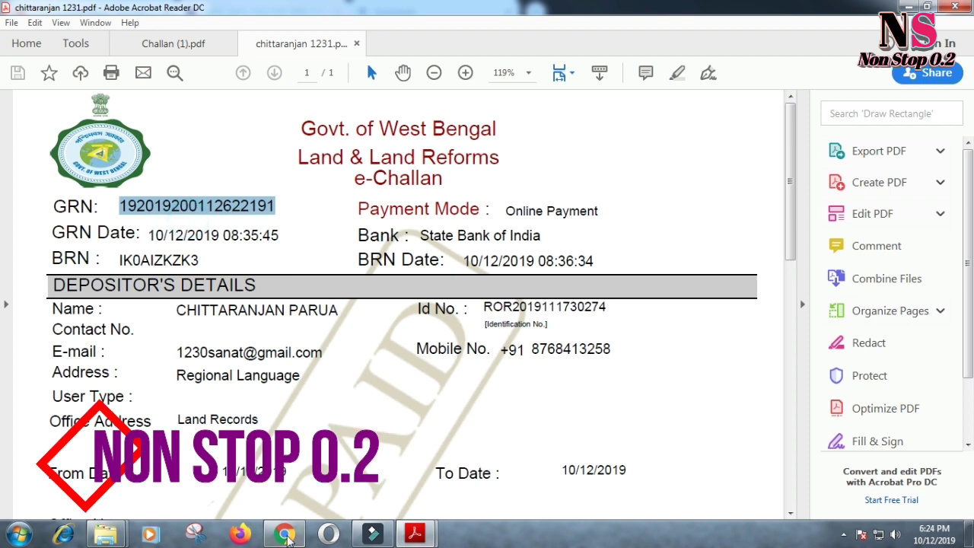
click(284, 533)
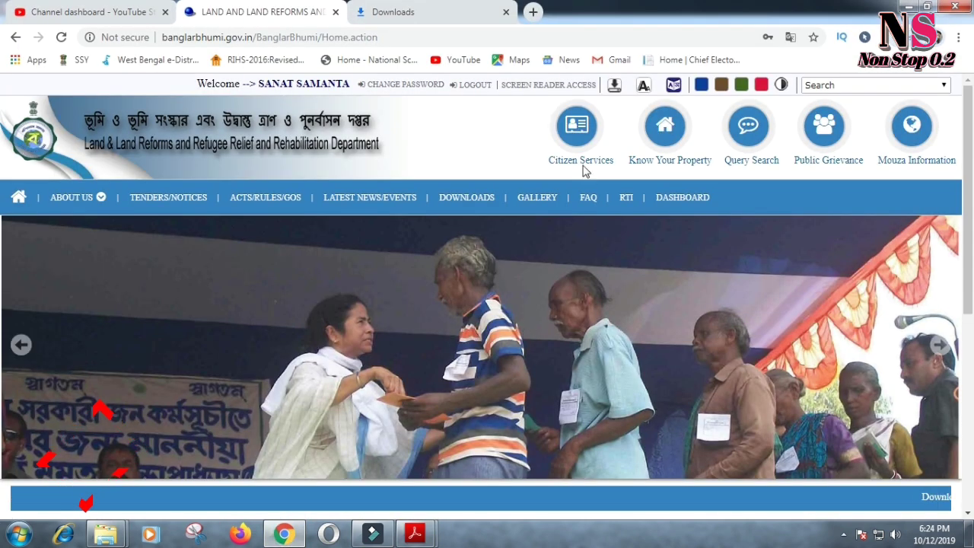
Go to Citizen Services > Service Delivery > Request GRN Search.
click(578, 128)
click(436, 209)
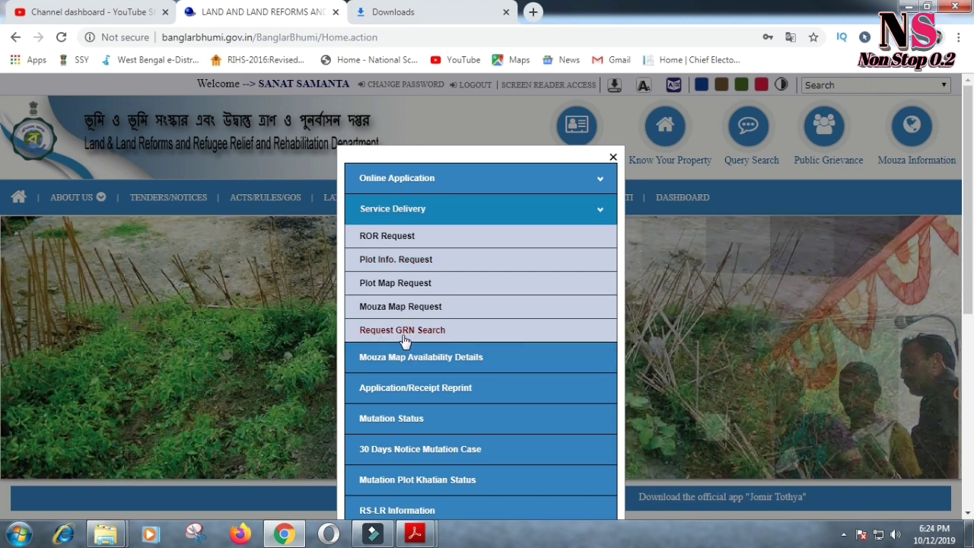
click(404, 335)
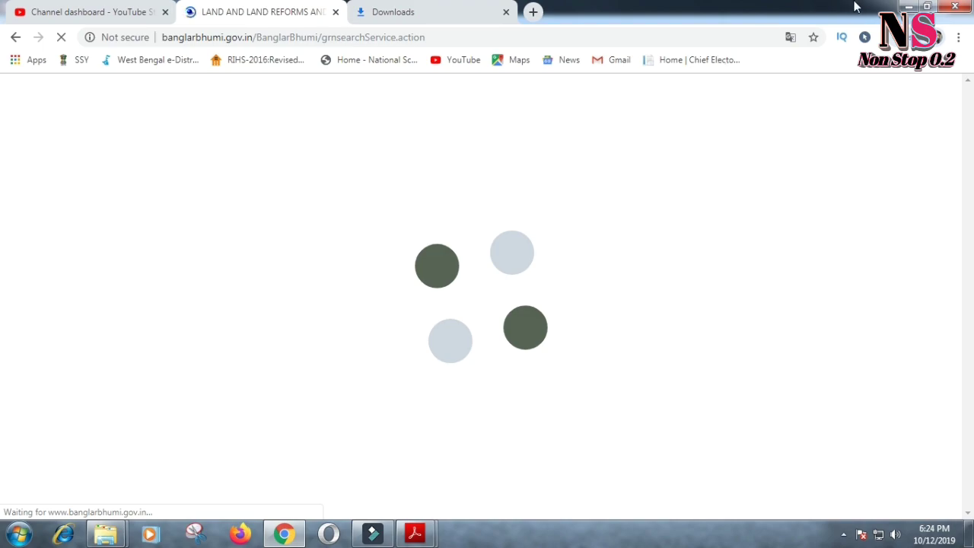
Minimise all windows, refresh the desktop twice, and restore Chrome to the GRN number field.
click(907, 7)
click(908, 7)
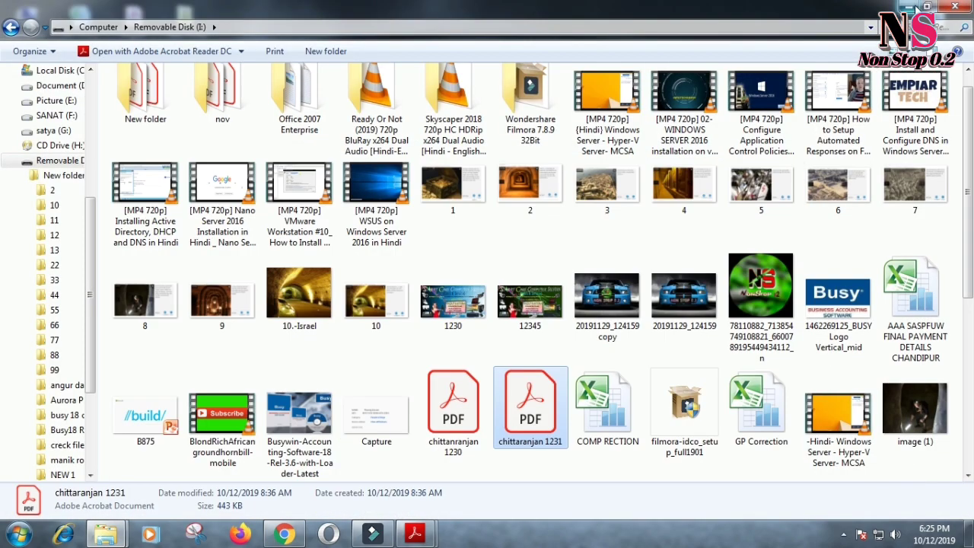
click(908, 7)
right_click(564, 78)
click(626, 119)
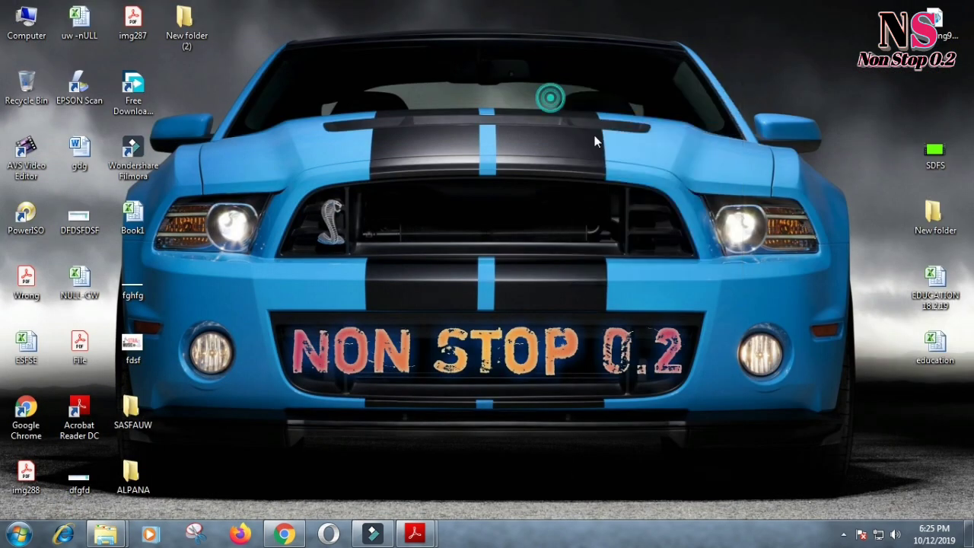
right_click(550, 97)
click(592, 140)
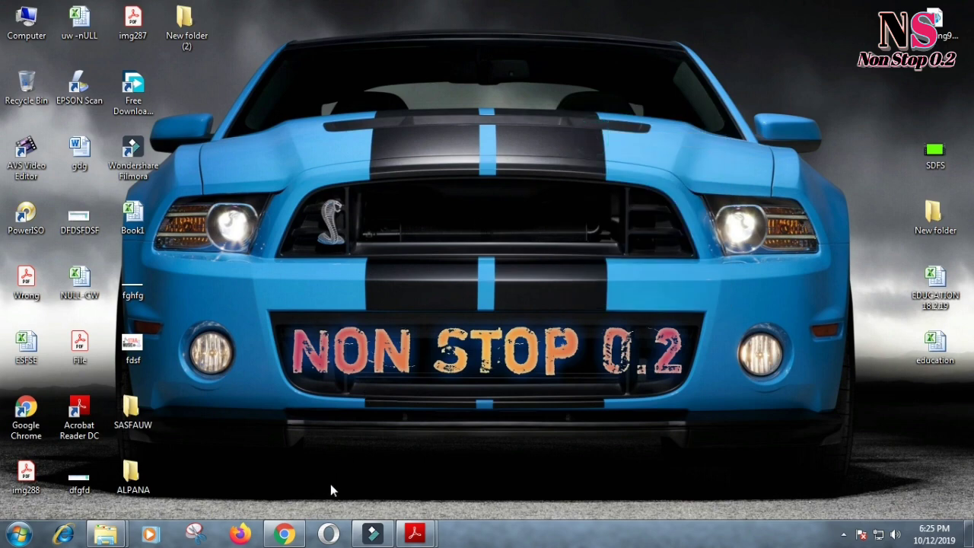
click(284, 533)
click(229, 291)
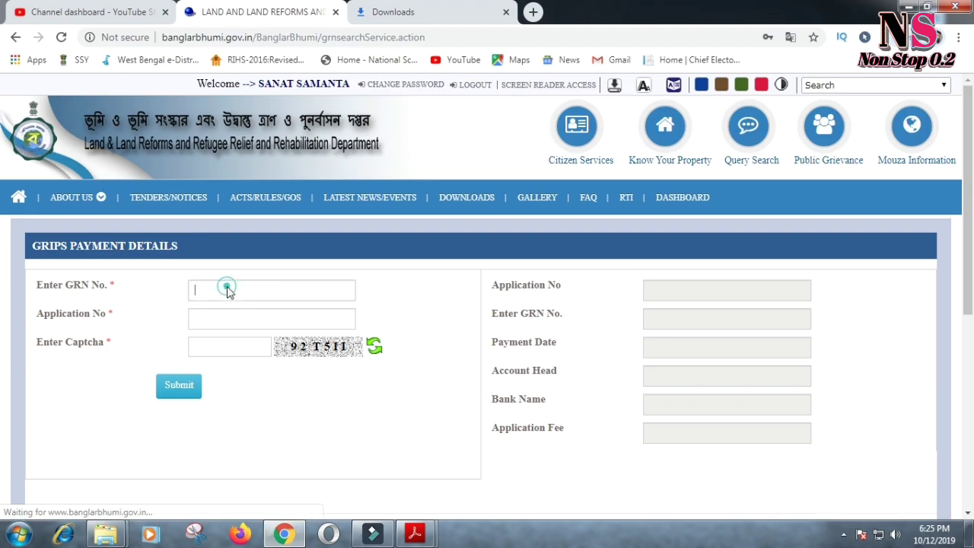
Paste the GRN, then copy the challan's Identification No. into the Application No field.
right_click(227, 289)
click(278, 376)
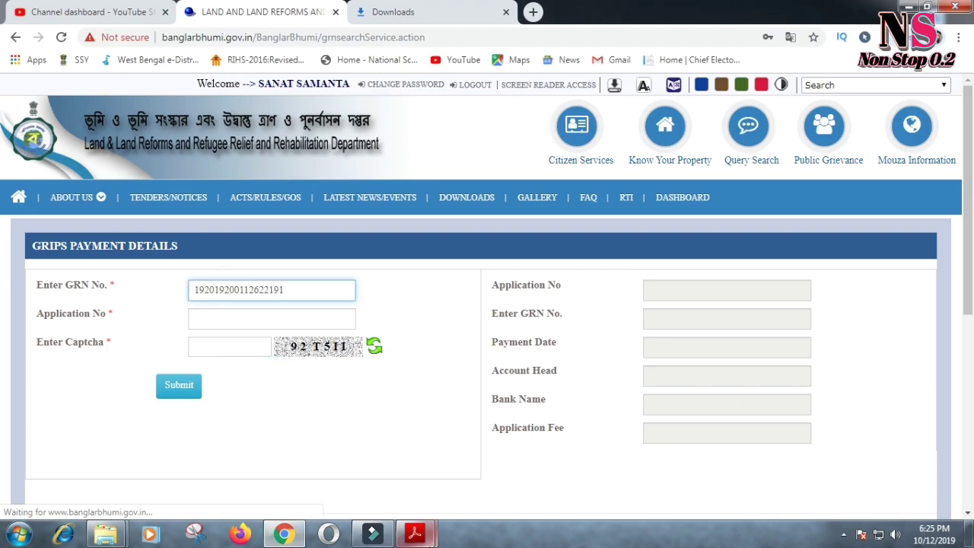
mouse_move(417, 533)
click(494, 467)
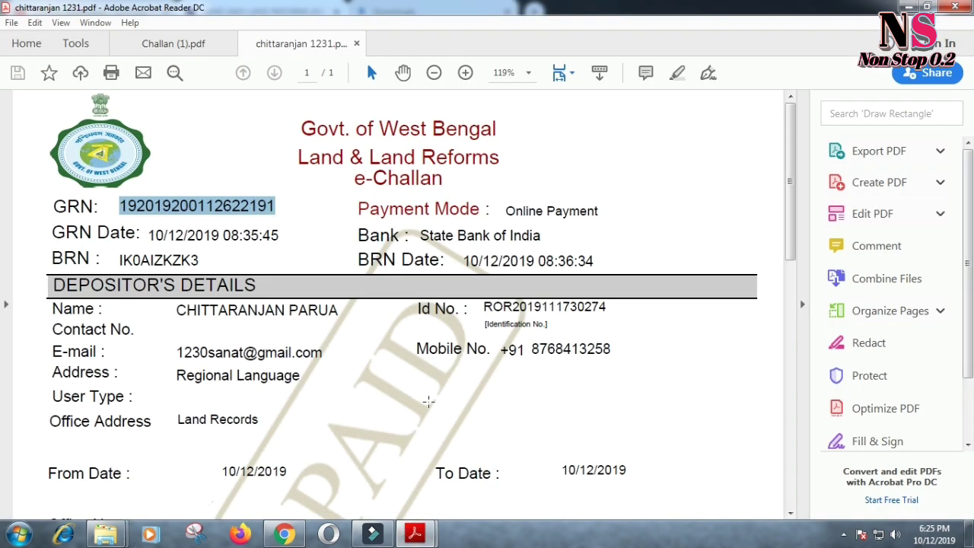
scroll(330, 424, down, 10)
drag(244, 393, 142, 387)
right_click(163, 390)
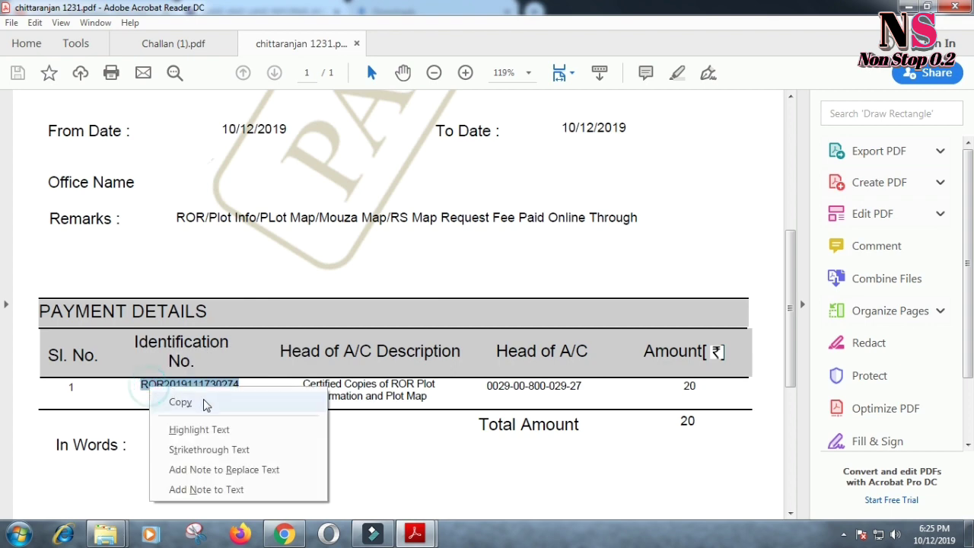
click(201, 402)
click(293, 535)
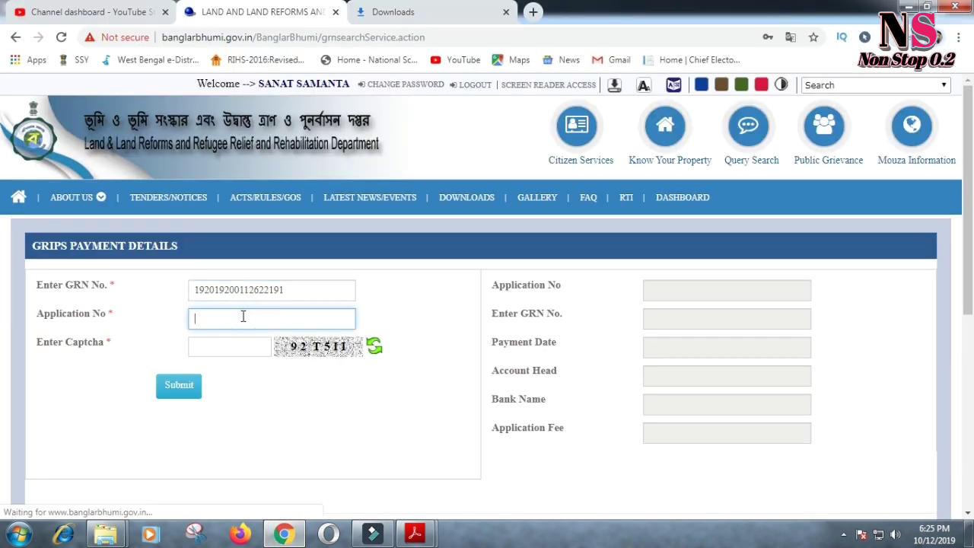
key(ctrl+v)
Check the application number against the challan, enter the captcha and submit the lookup.
mouse_move(415, 533)
click(472, 449)
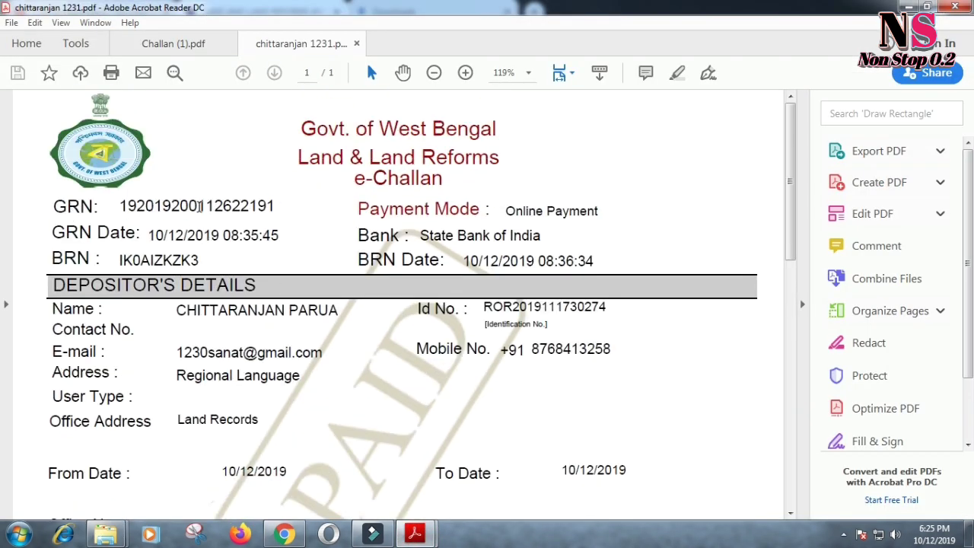
scroll(274, 402, down, 5)
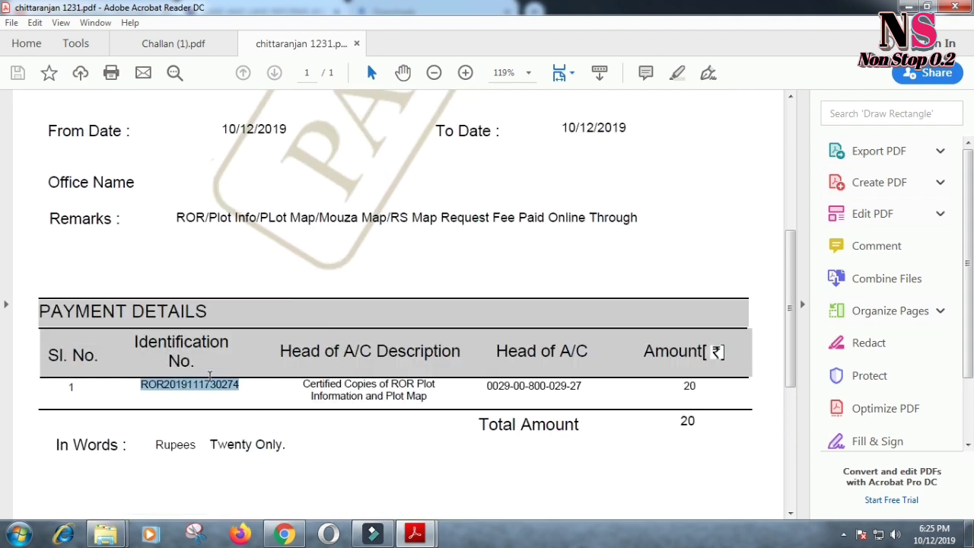
click(284, 533)
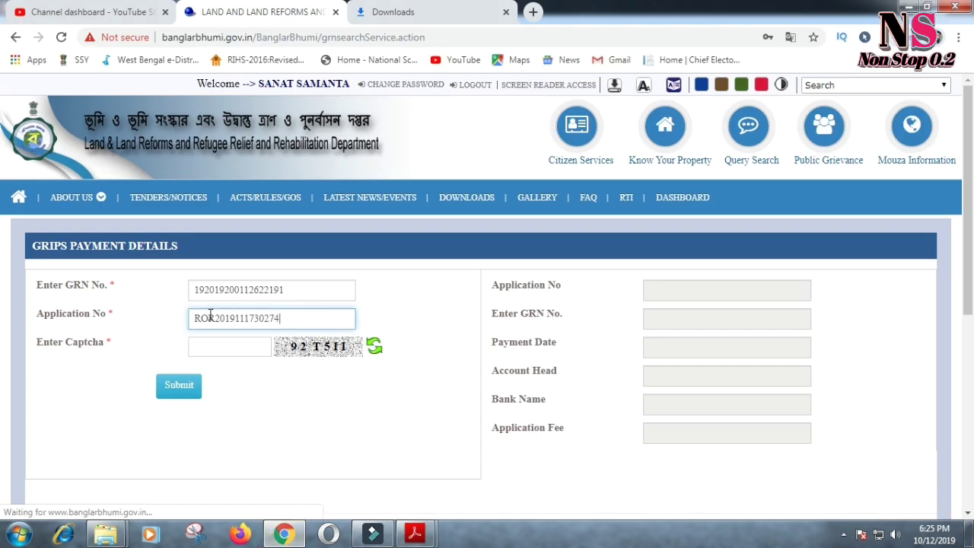
drag(288, 319, 187, 320)
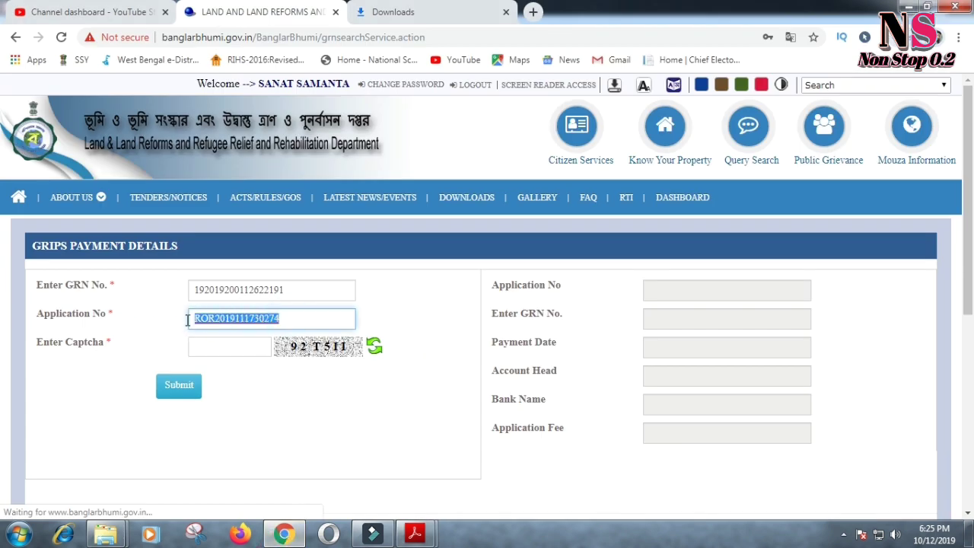
click(215, 346)
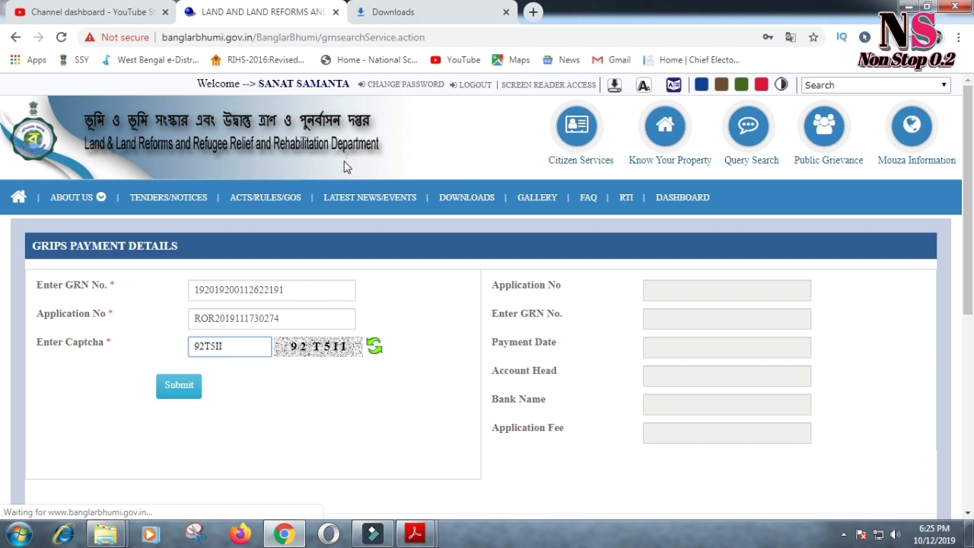
click(177, 383)
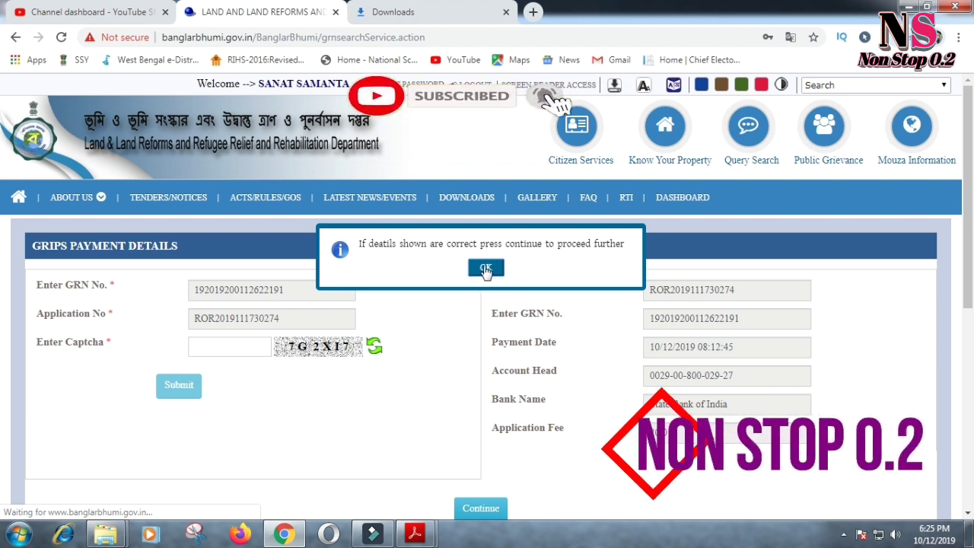
Accept the payment details, dismiss the alert and download the digitally signed khatian PDF.
click(486, 273)
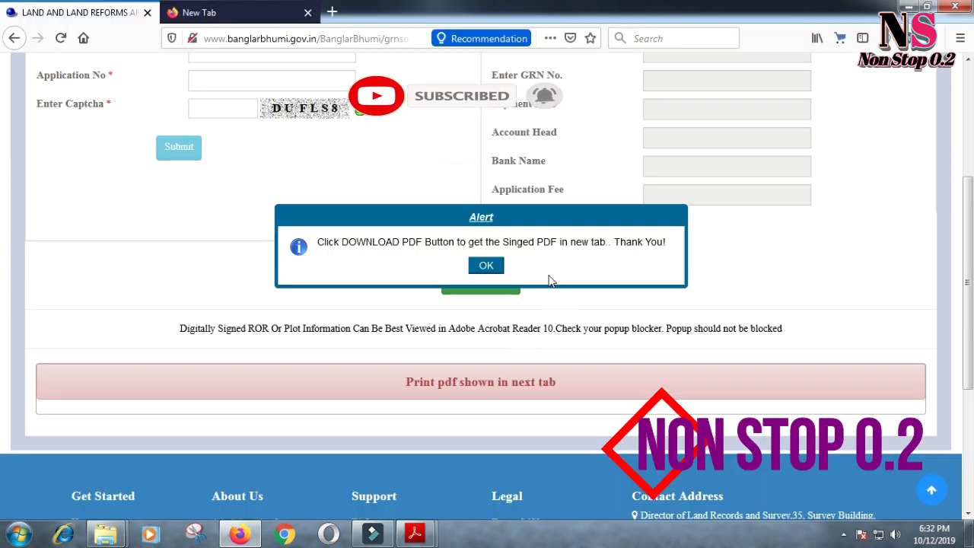
click(486, 266)
click(488, 291)
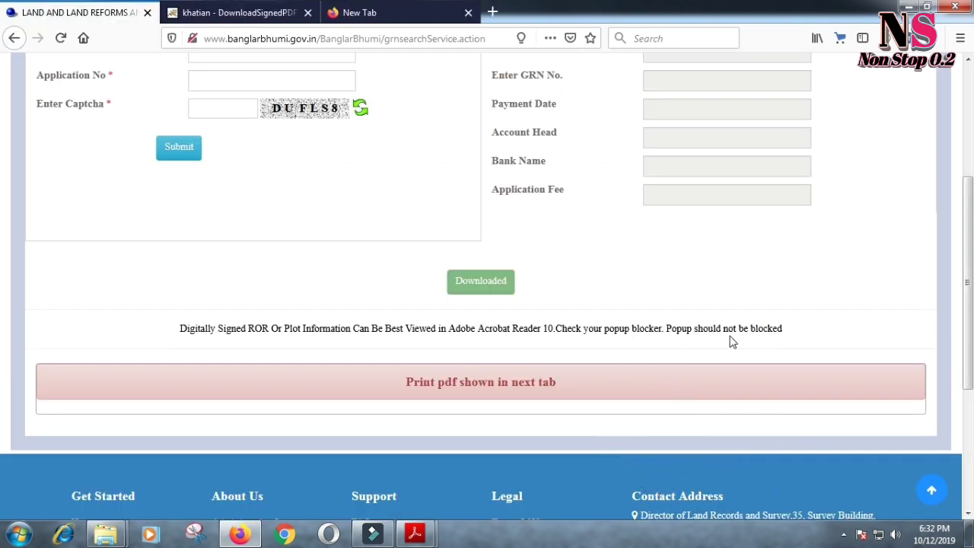
Review the signed ROR khatian PDF in its tab, including the certification footer date, then minimise Chrome.
click(238, 13)
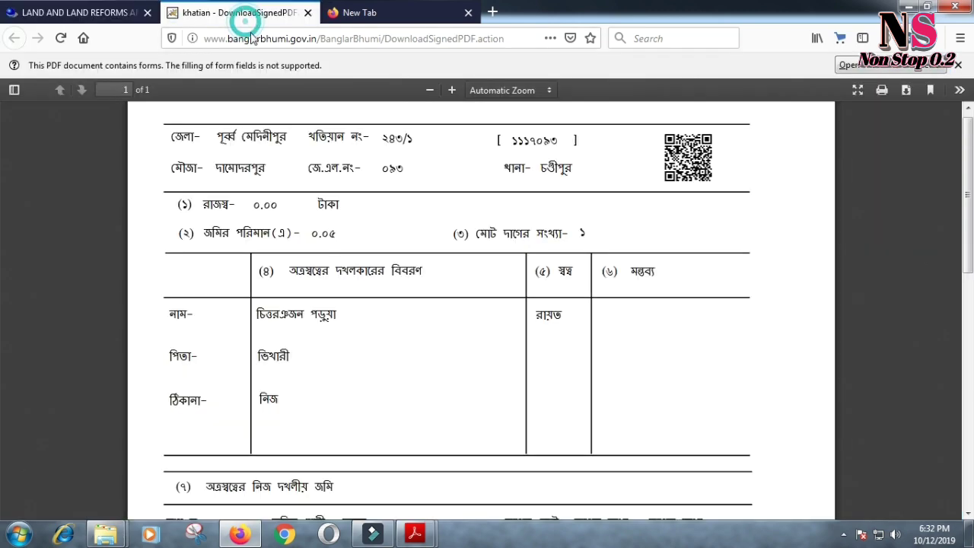
scroll(403, 356, down, 5)
scroll(403, 355, down, 4)
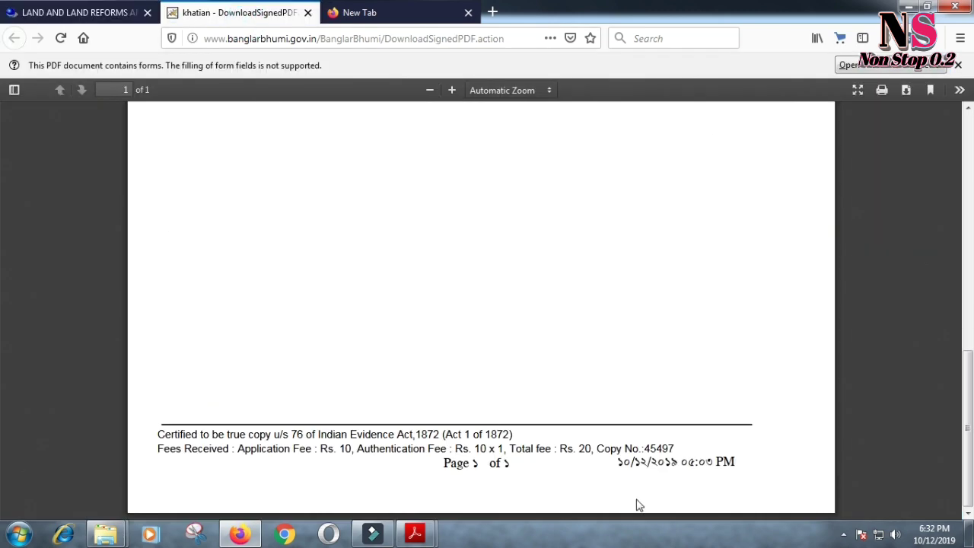
drag(619, 465, 714, 472)
click(761, 476)
scroll(389, 449, up, 10)
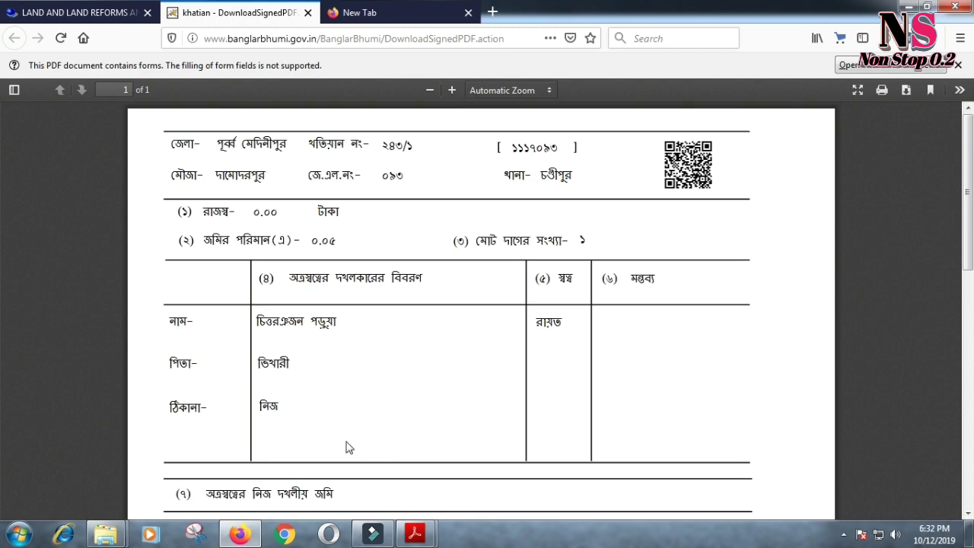
click(910, 6)
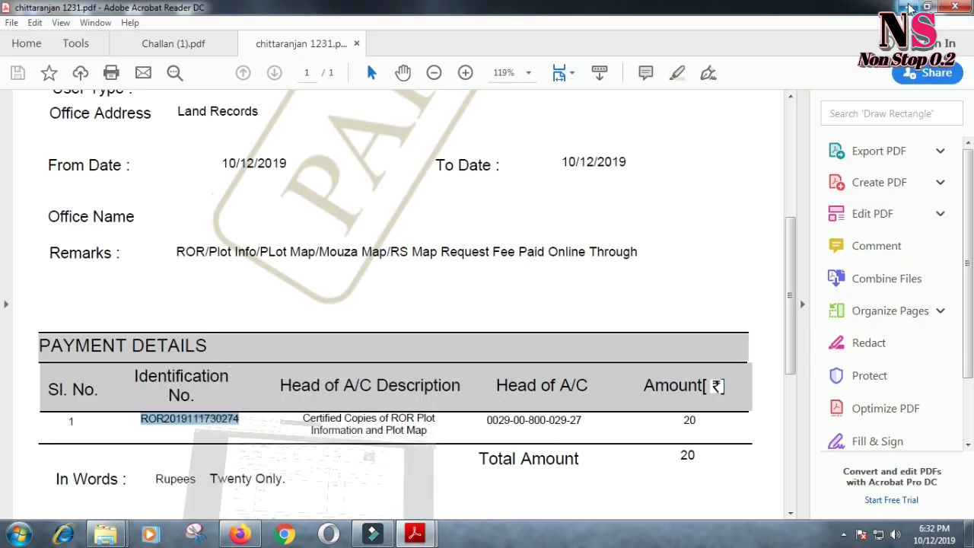
Show the desktop with Win+D and refresh it twice.
key(super+d)
right_click(460, 160)
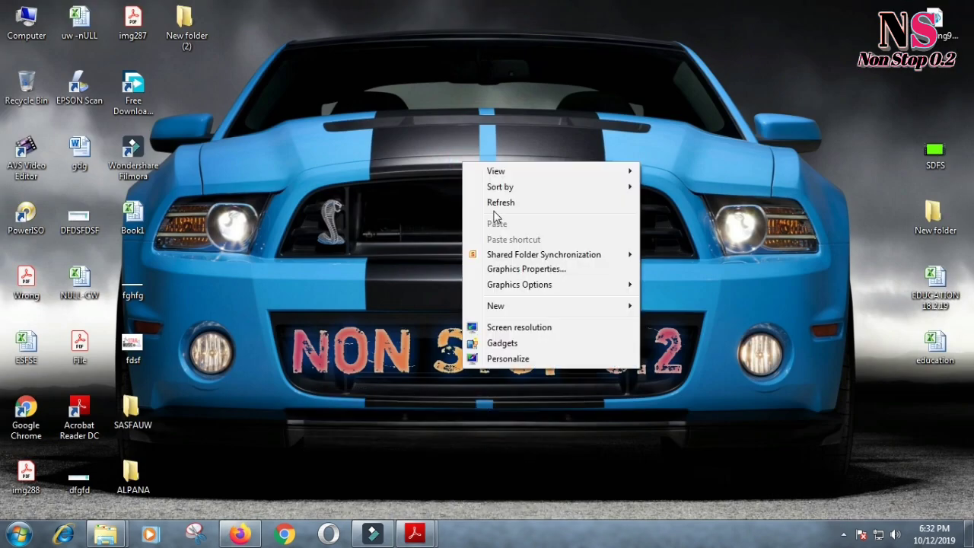
click(496, 200)
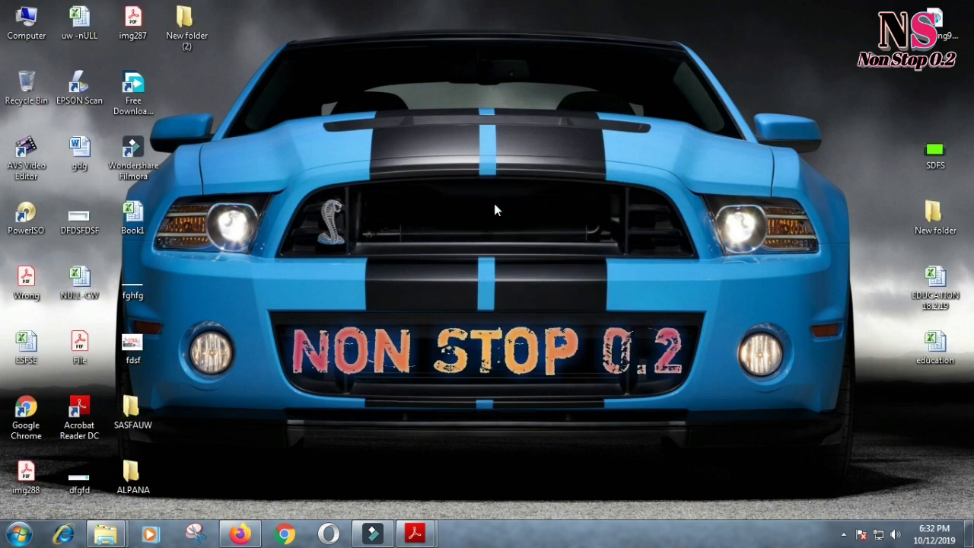
right_click(489, 183)
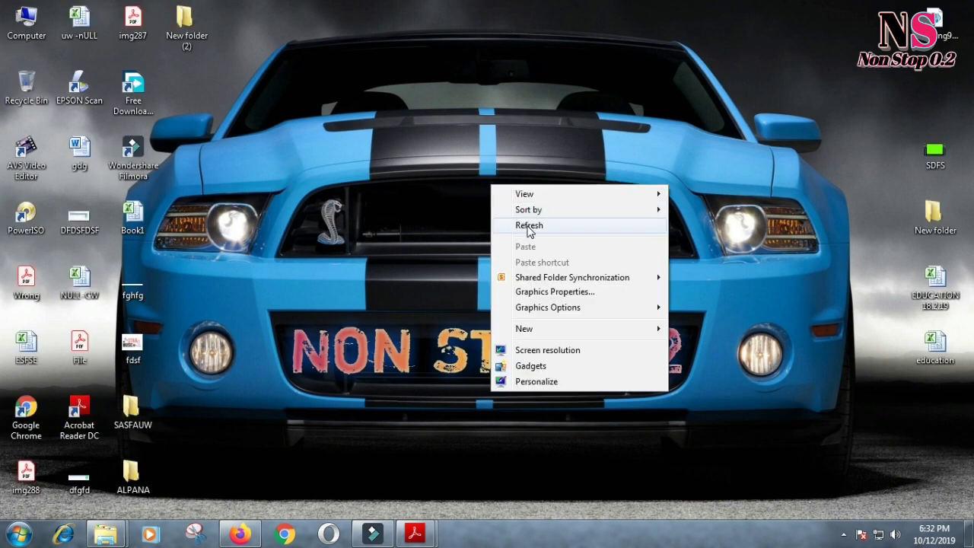
click(527, 226)
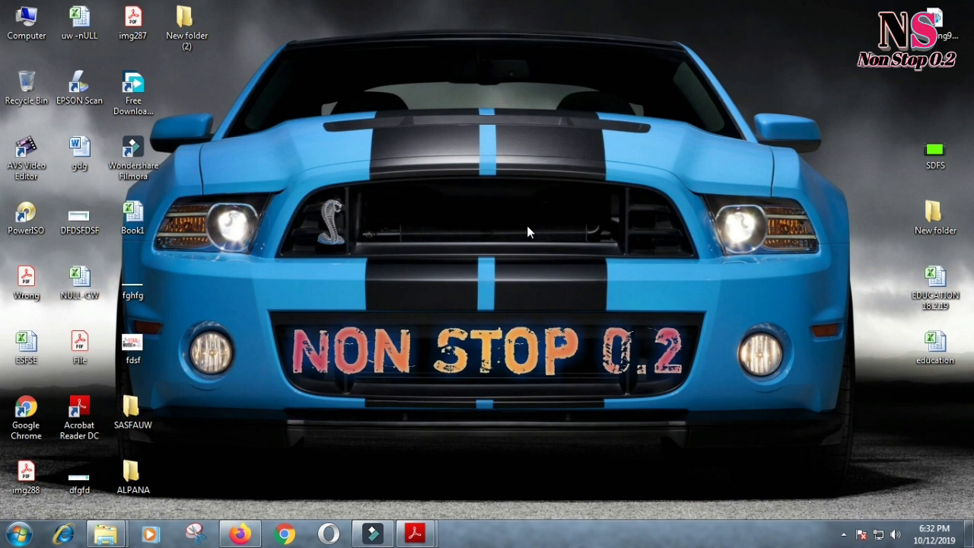